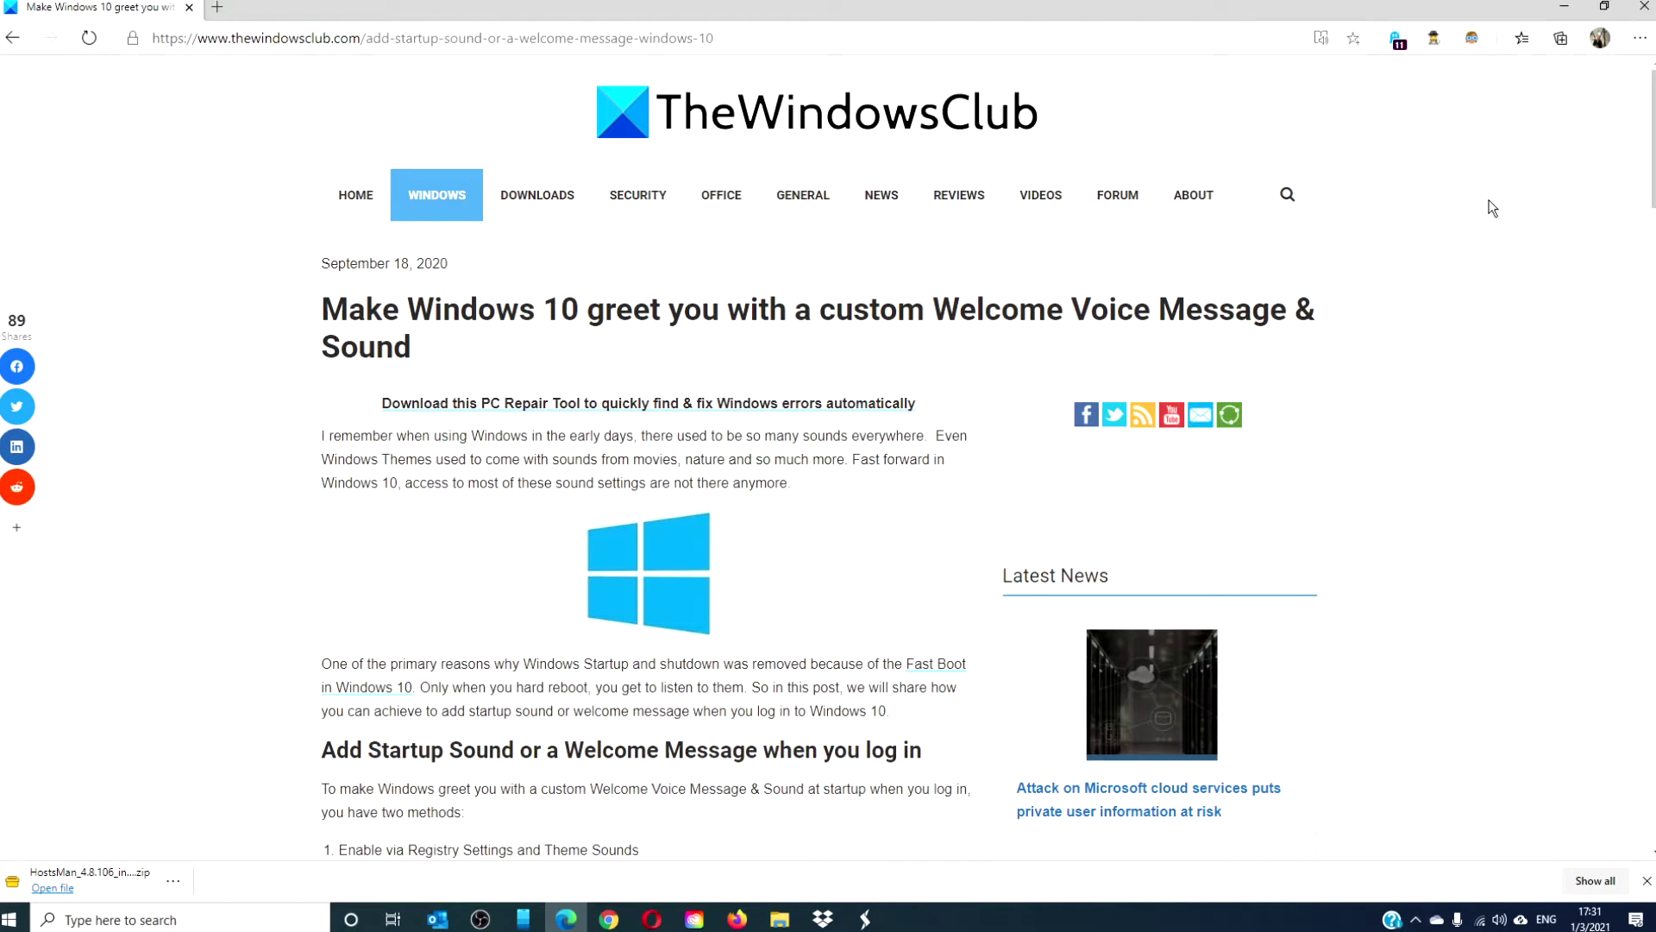
Minimize Edge and launch Registry Editor via a taskbar search for regedit.
left_click(1566, 10)
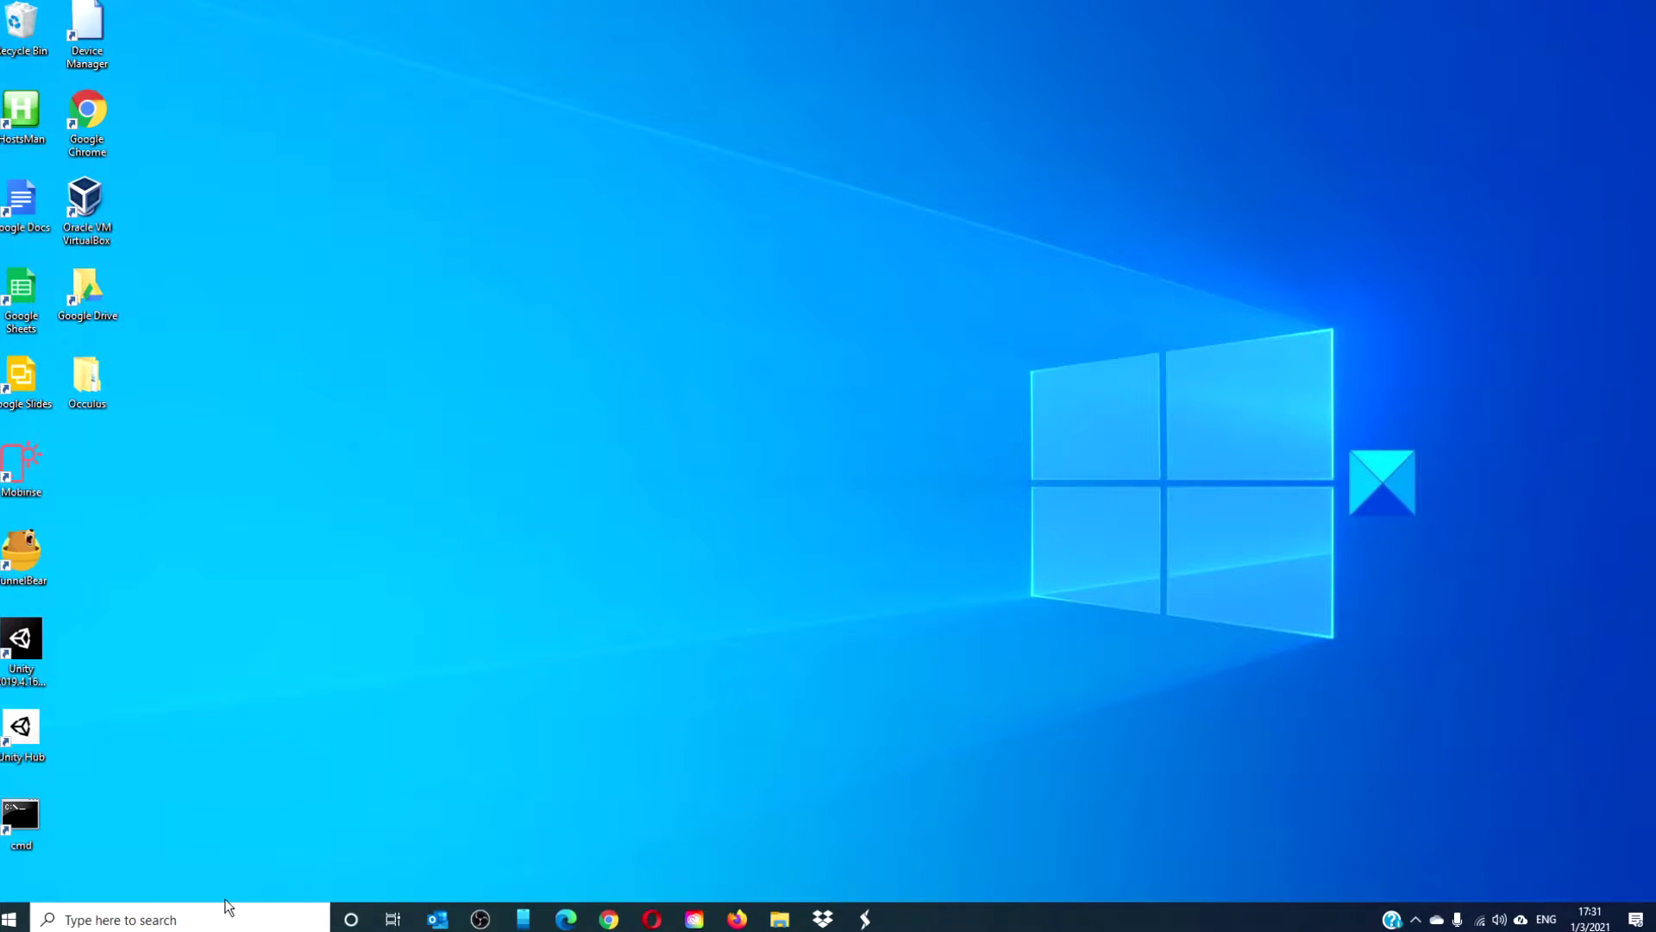
left_click(234, 924)
type("regedit")
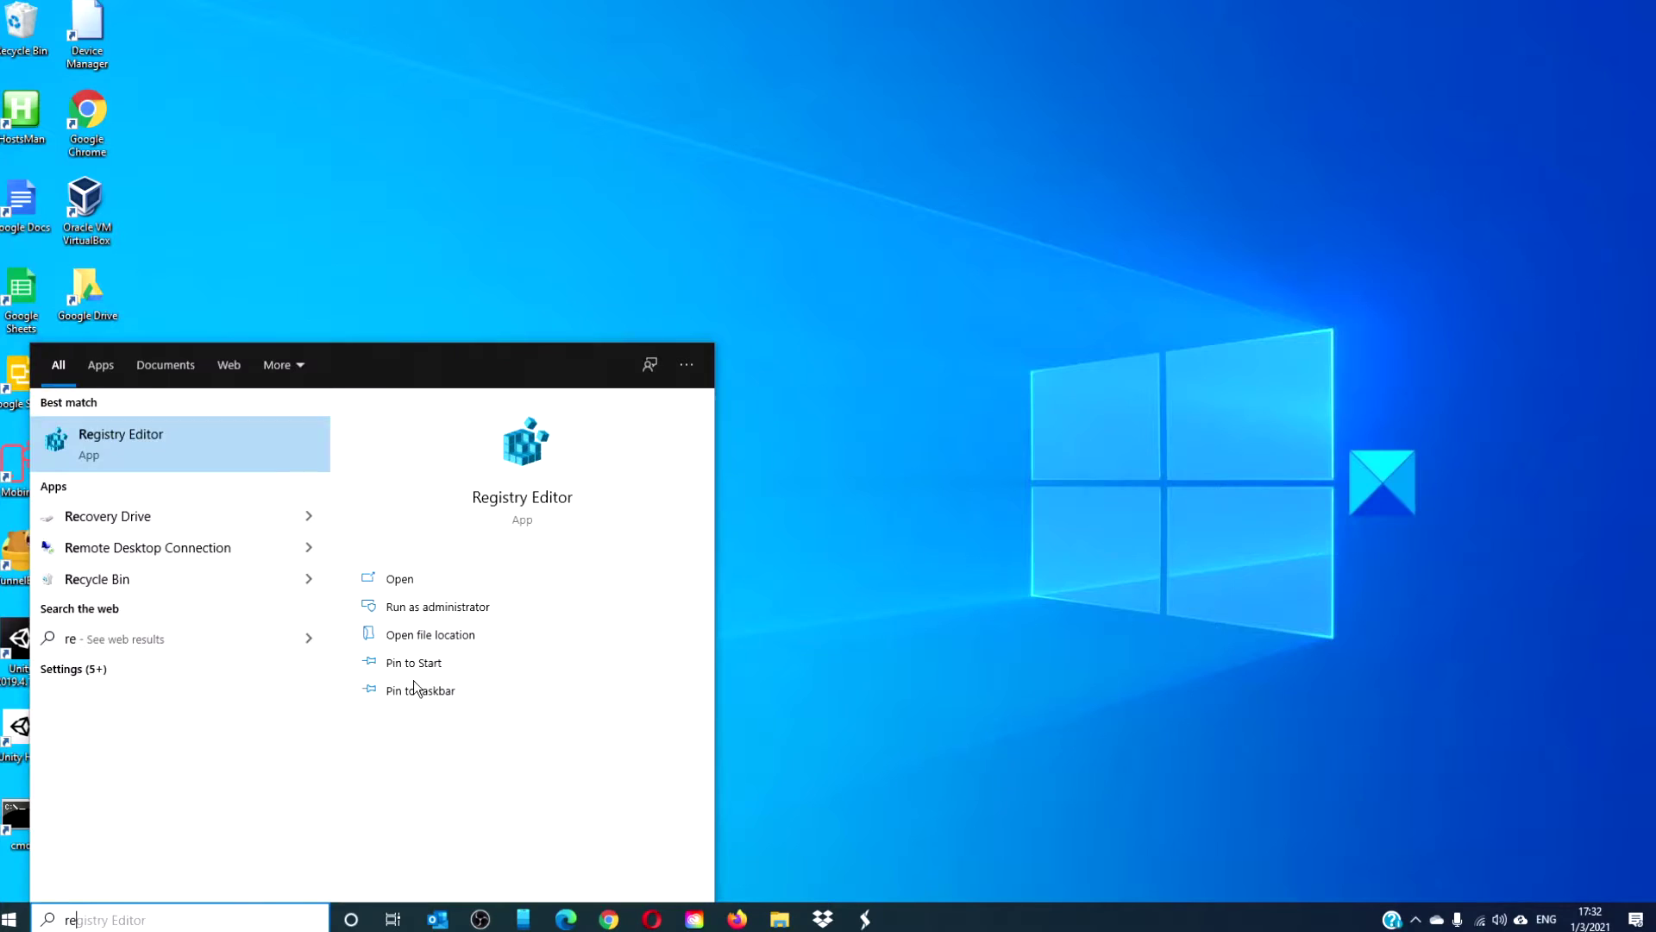
key("Return")
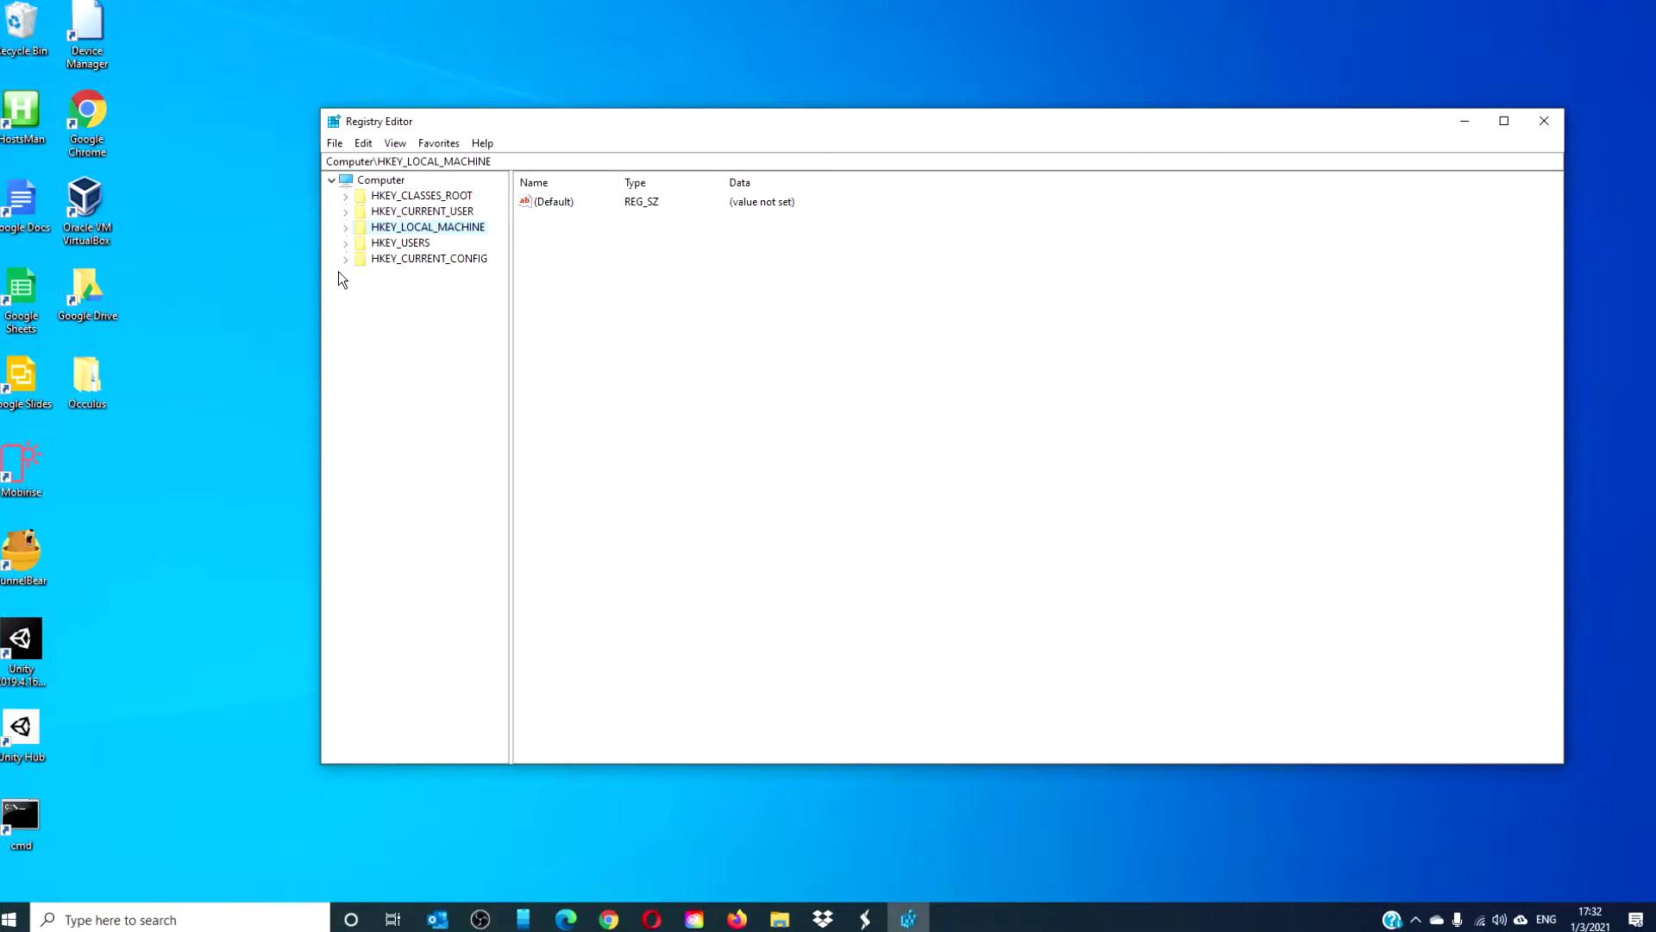
Navigate to HKEY_CURRENT_USER\AppEvents\EventLabels\WindowsLogon to list its values.
left_click(344, 210)
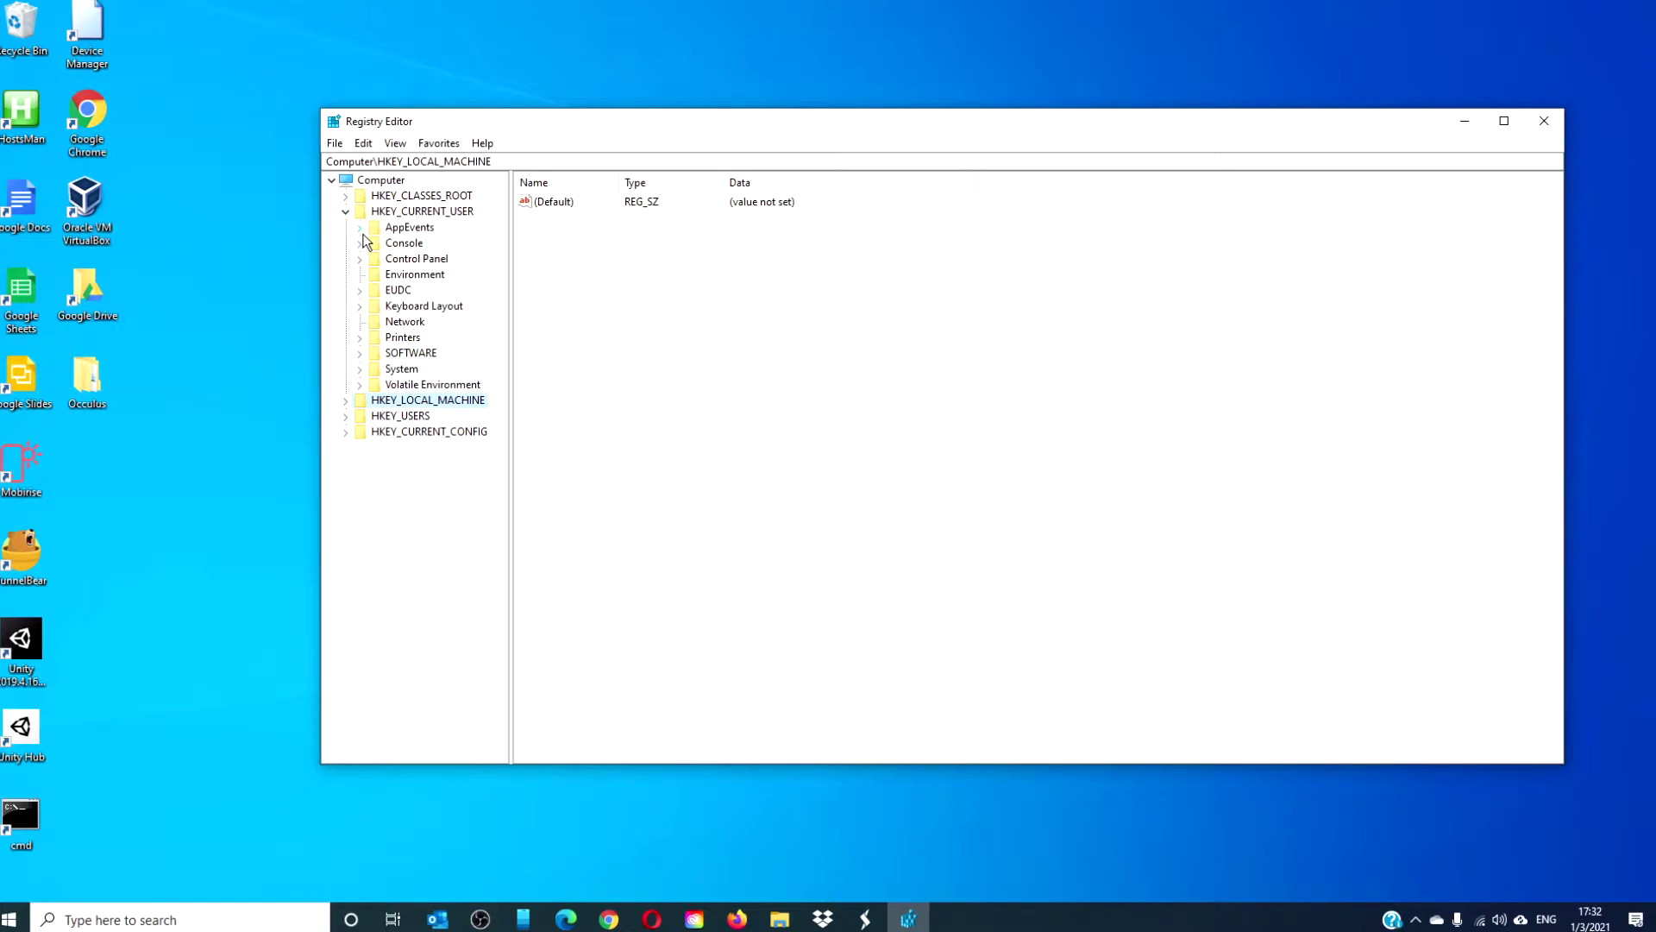
left_click(360, 230)
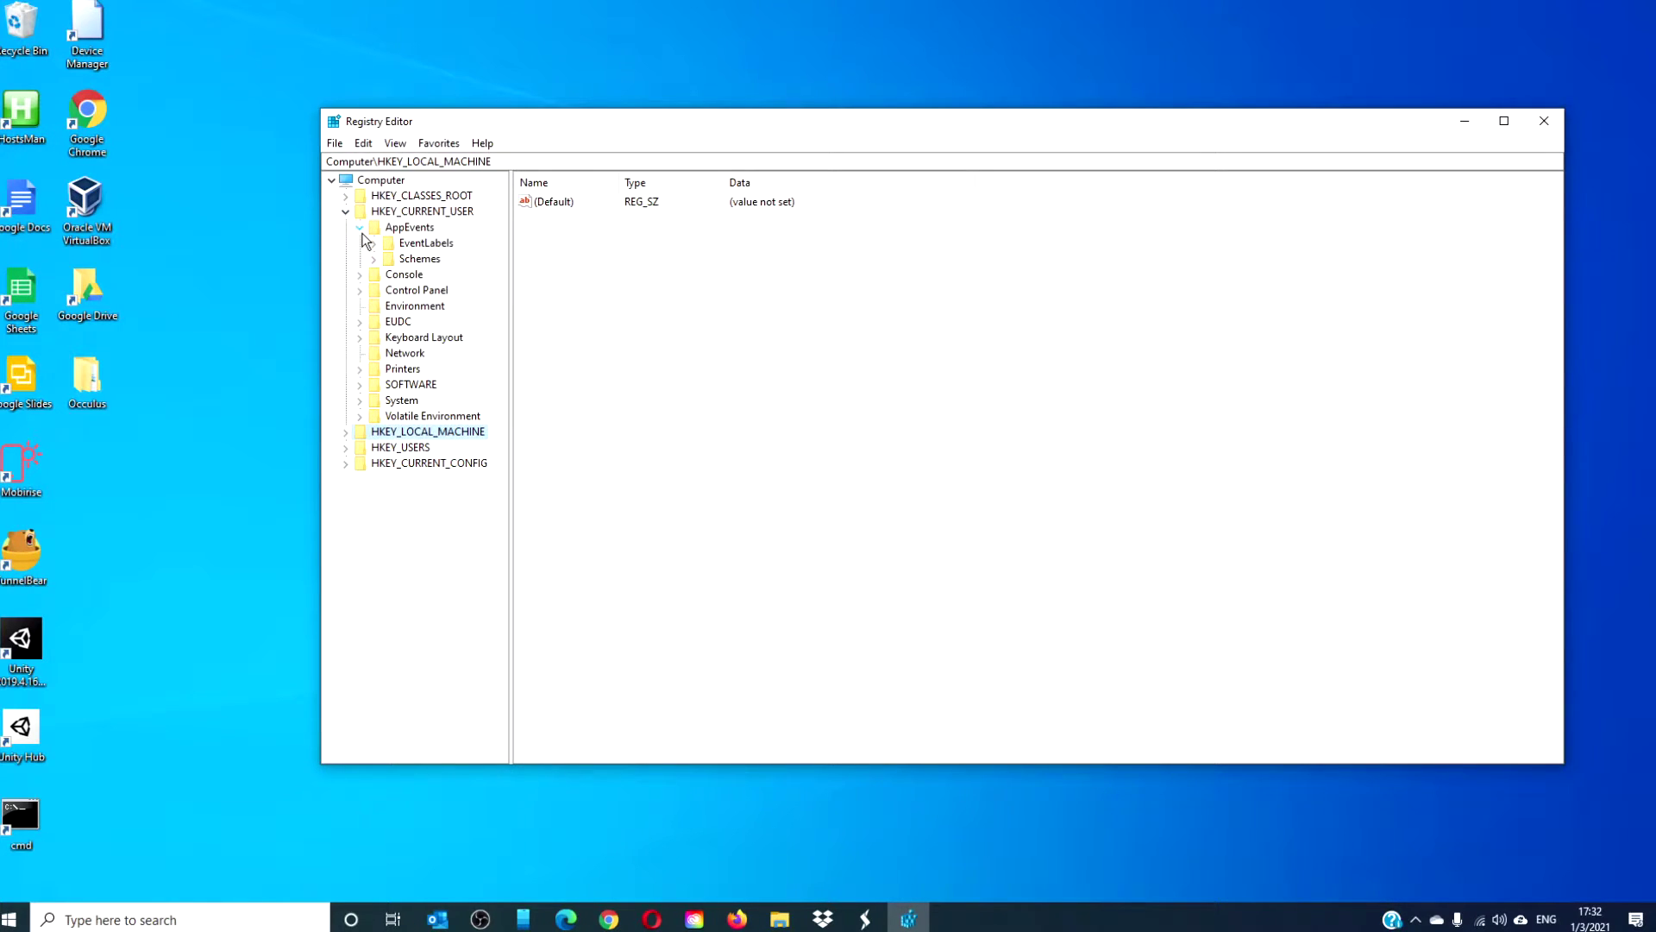
left_click(418, 244)
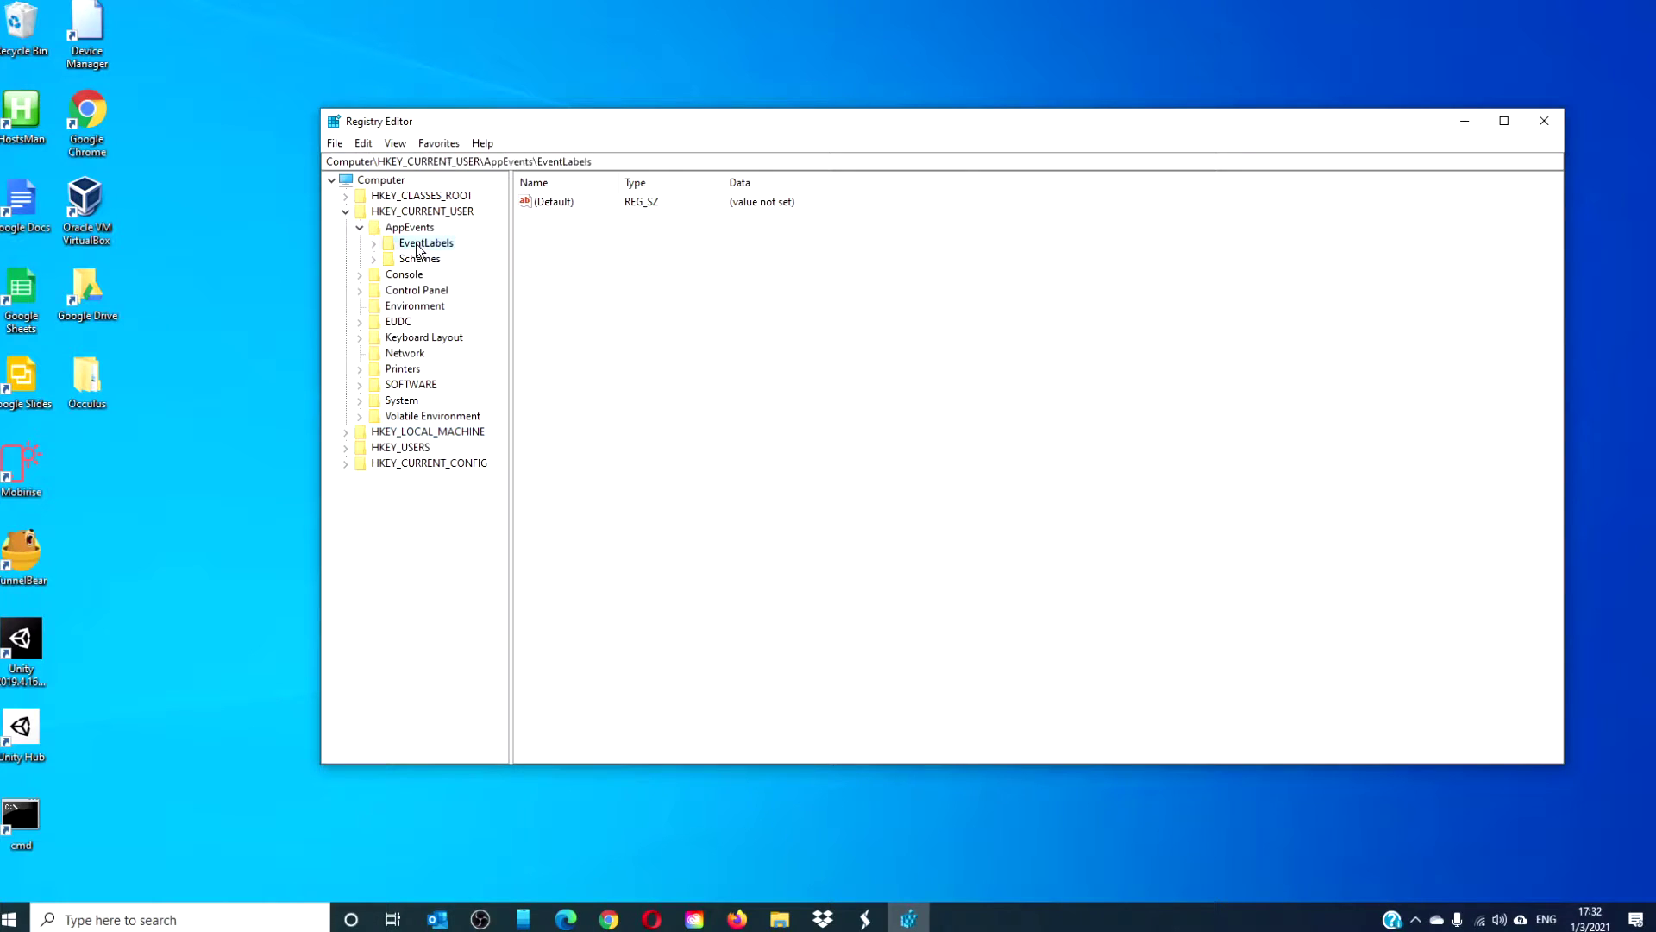
left_click(373, 245)
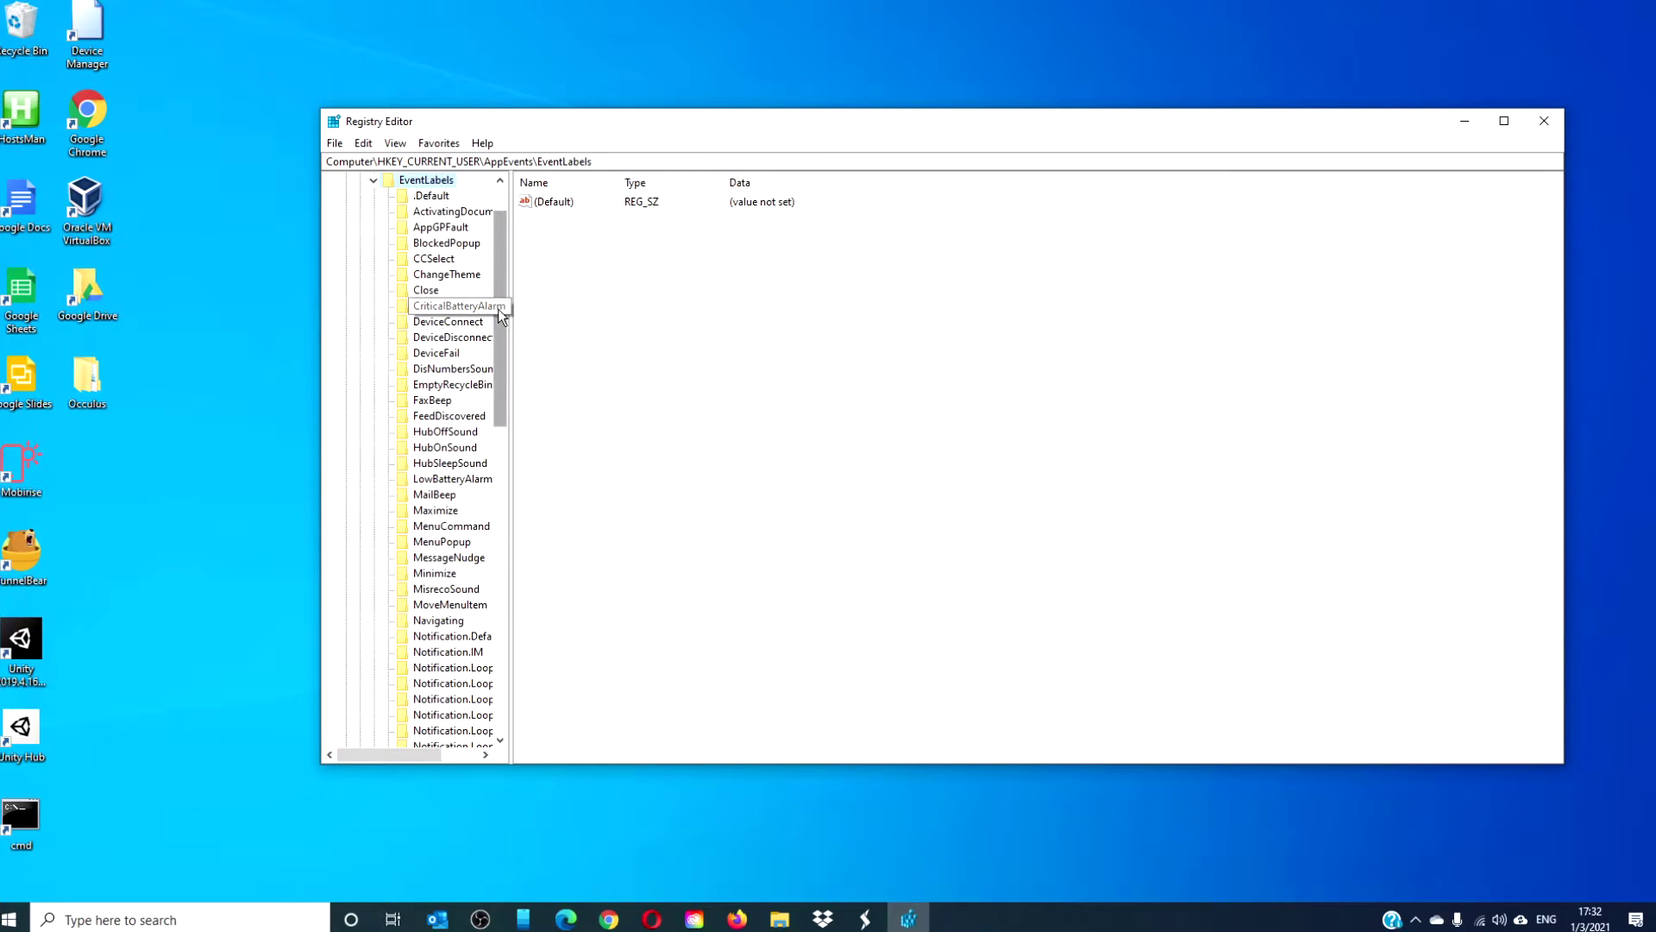
left_click_drag(501, 316, 501, 578)
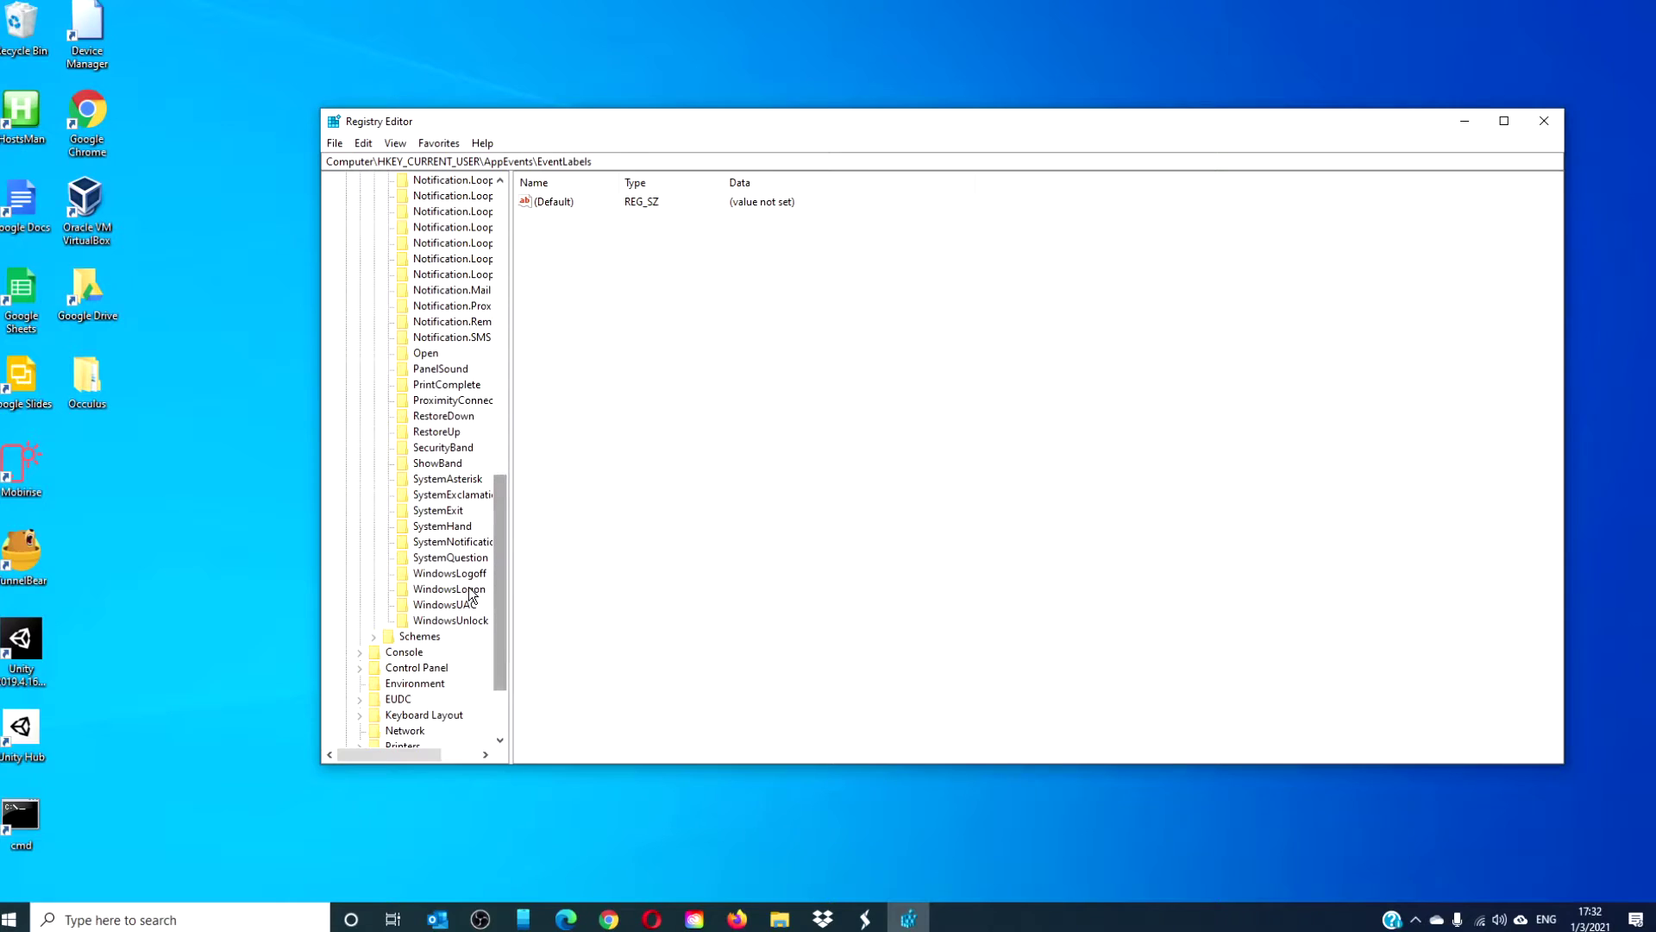
left_click(462, 591)
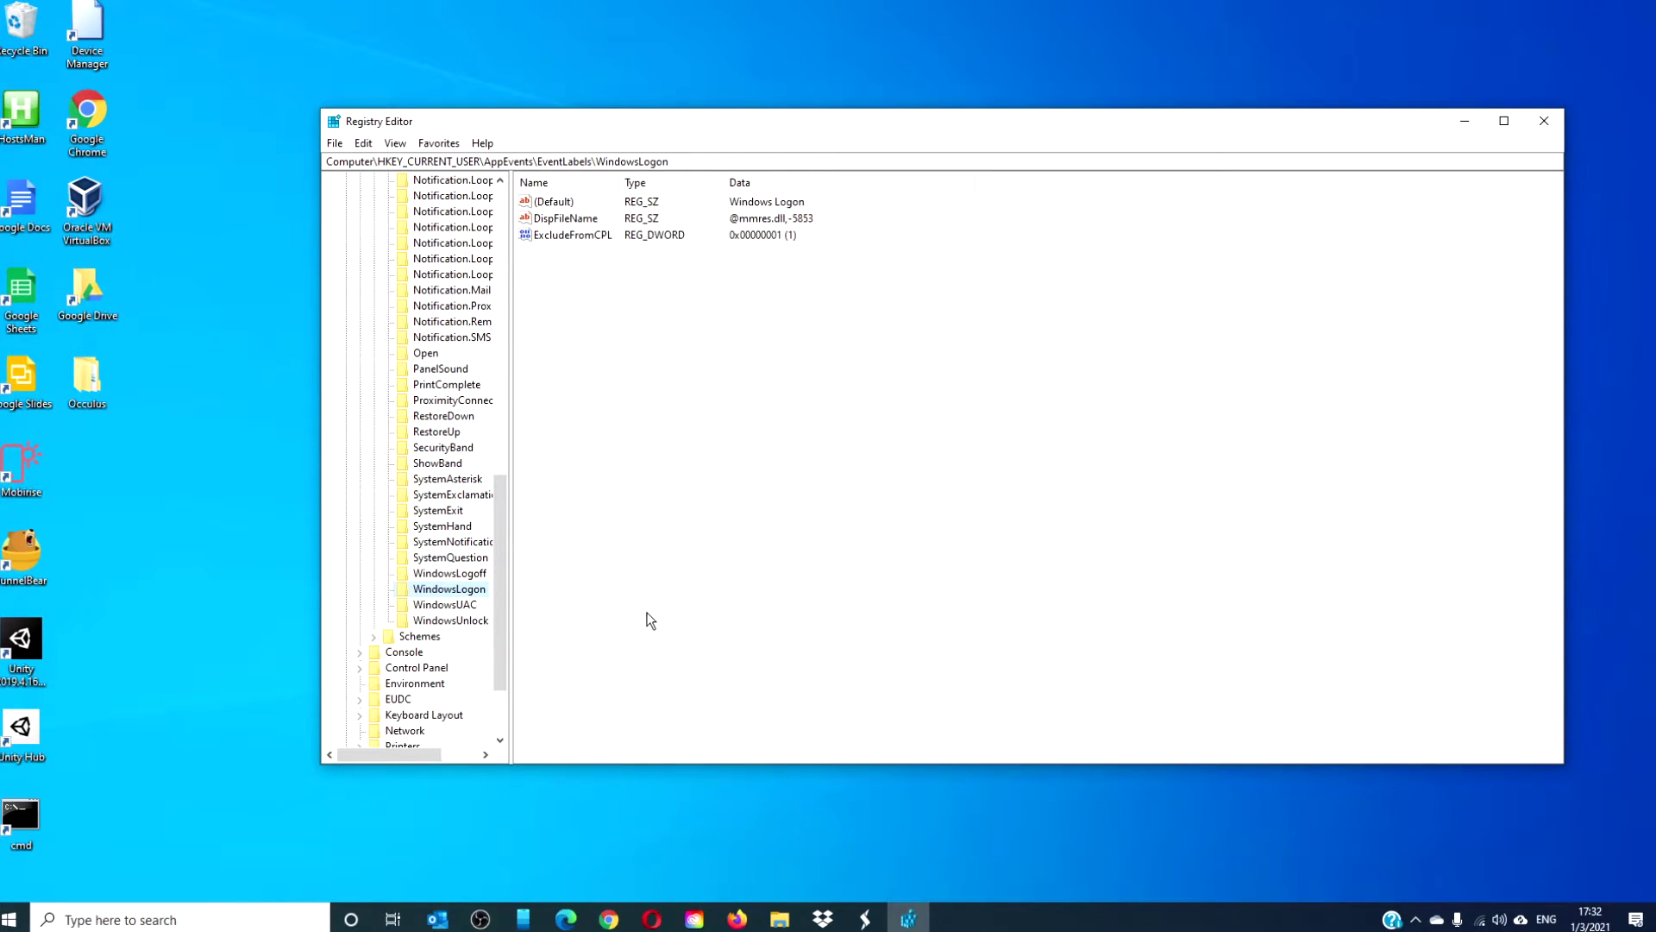
Set ExcludeFromCPL under WindowsLogon to 0 and close Registry Editor.
double_click(598, 235)
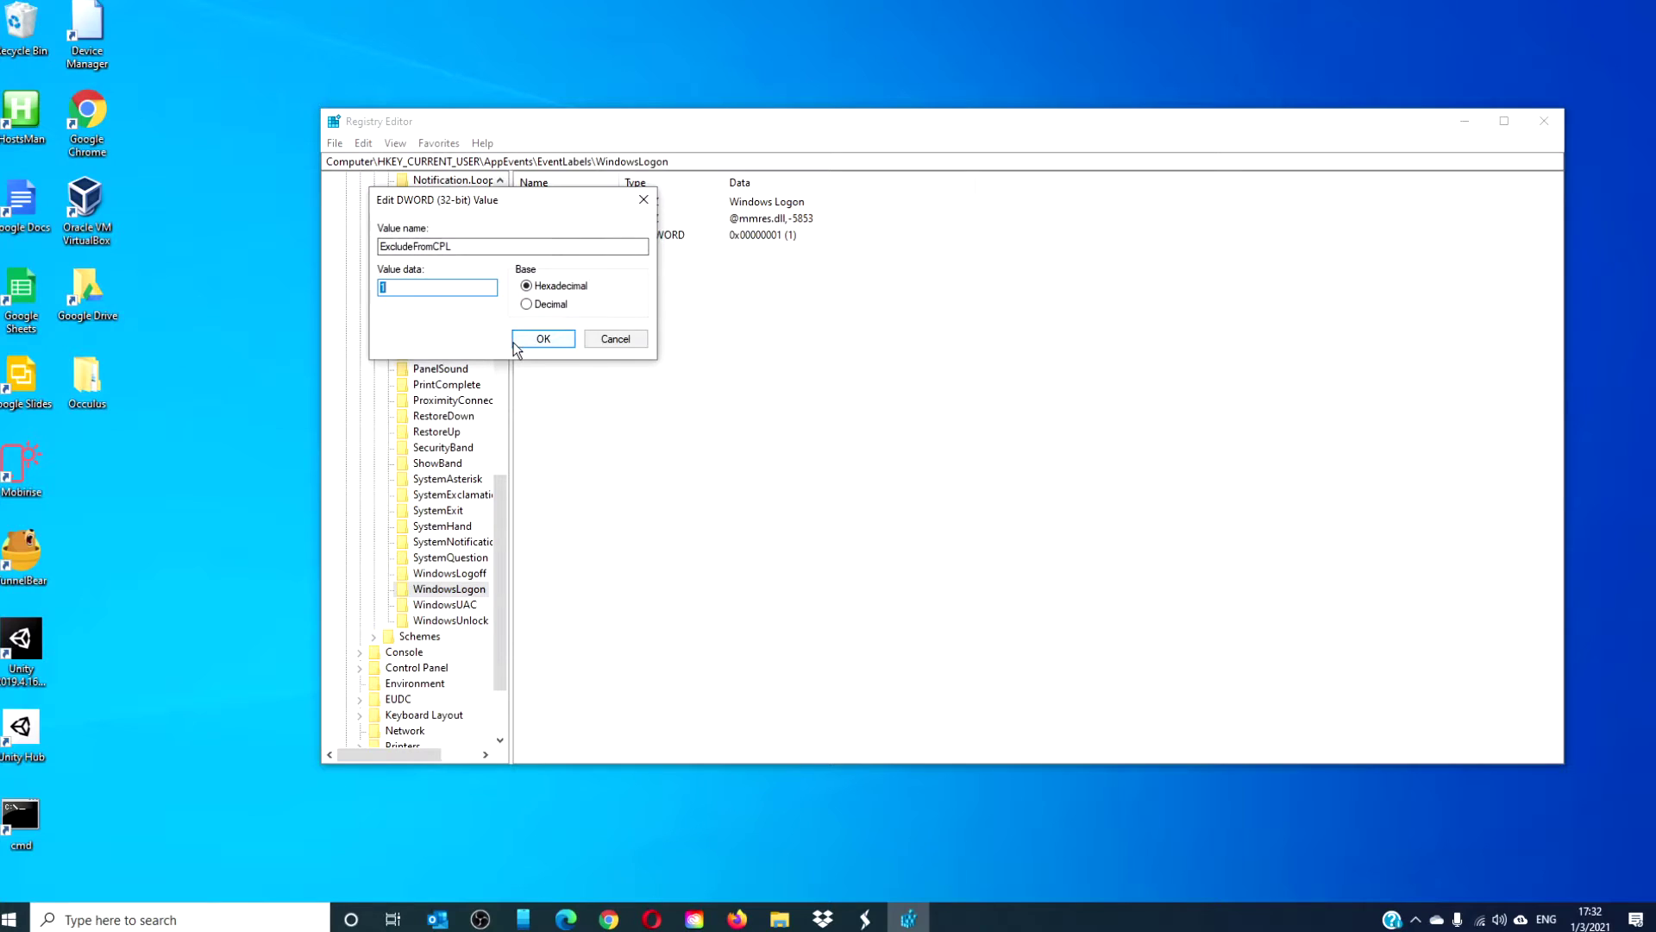
type("0")
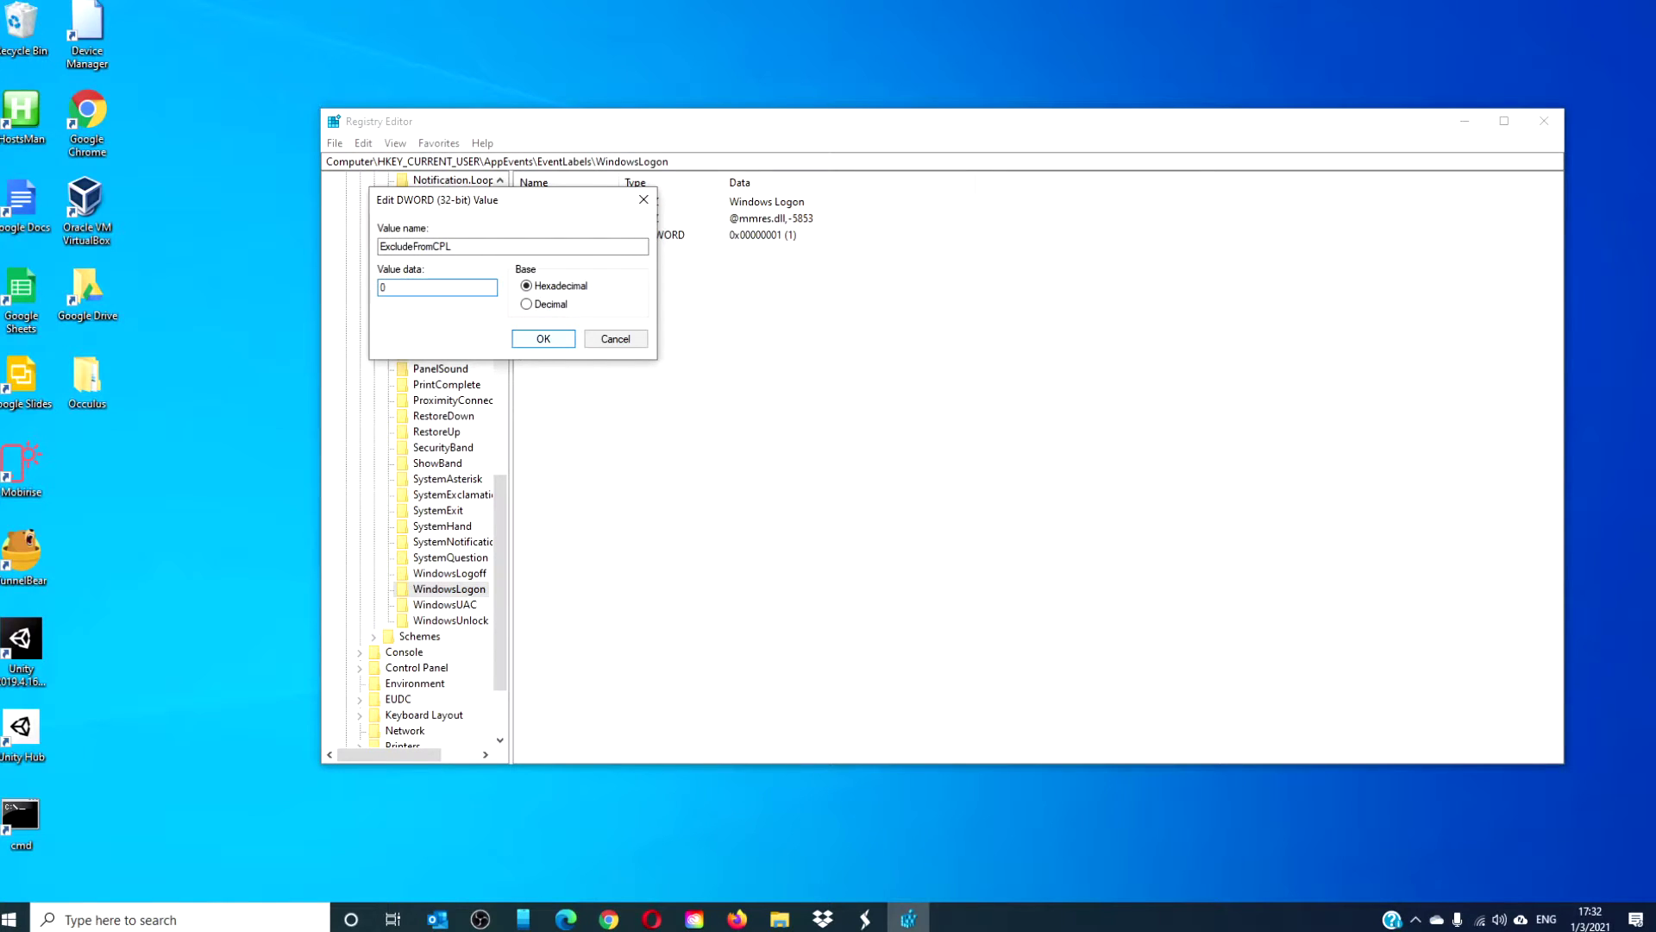
left_click(542, 339)
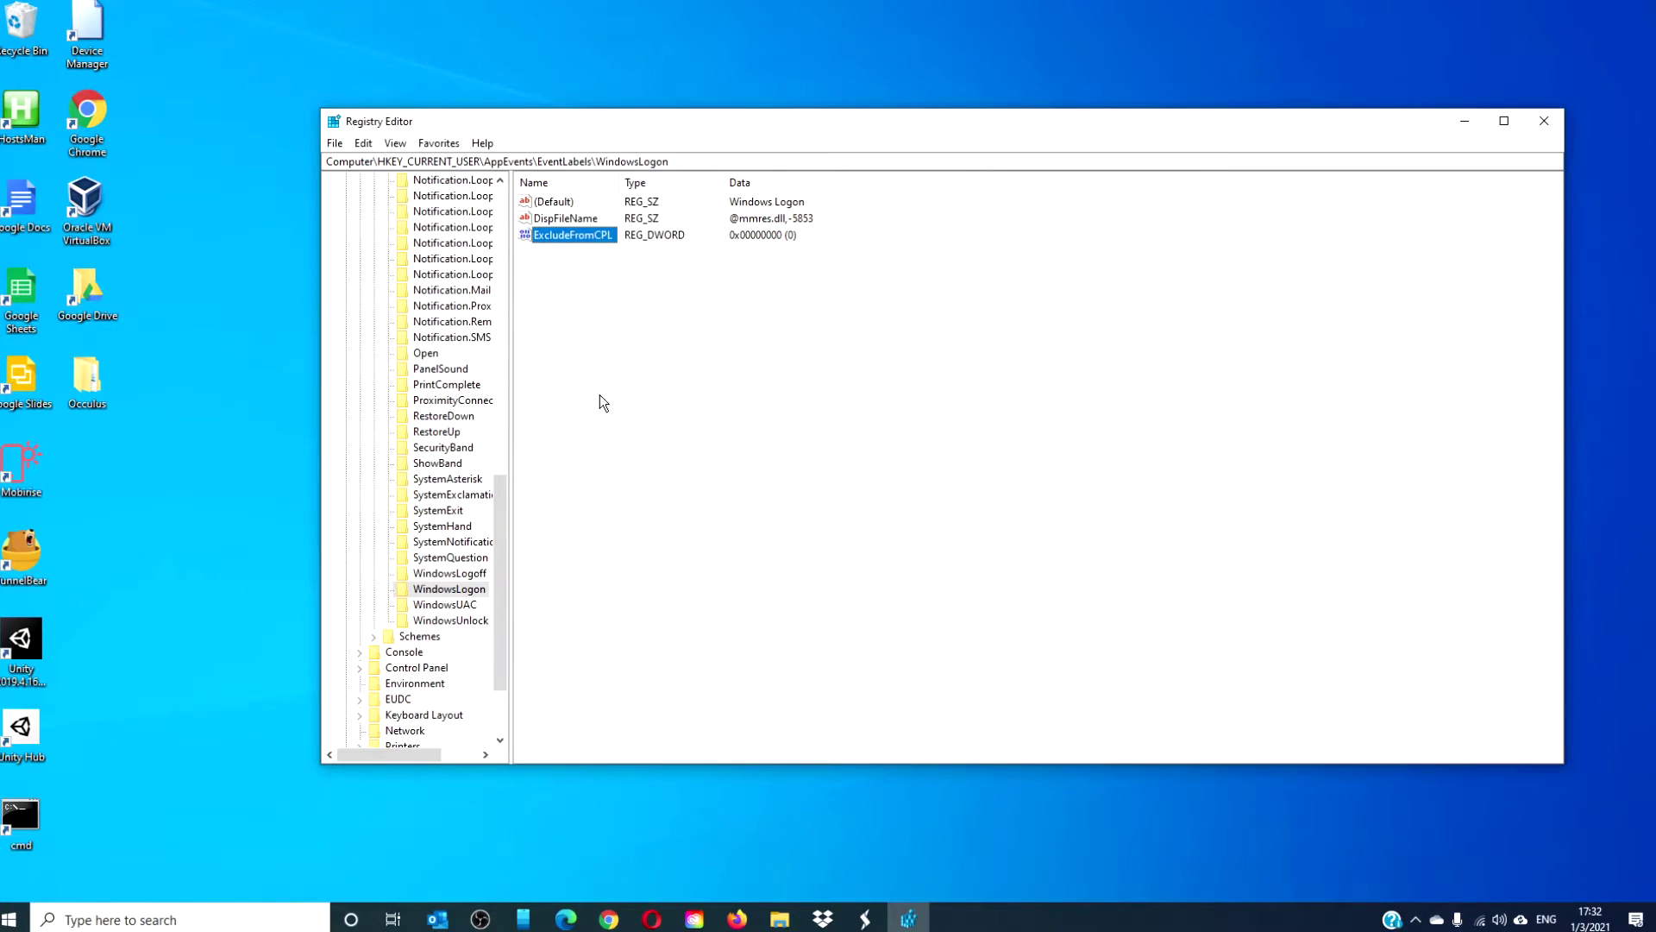
left_click(1540, 130)
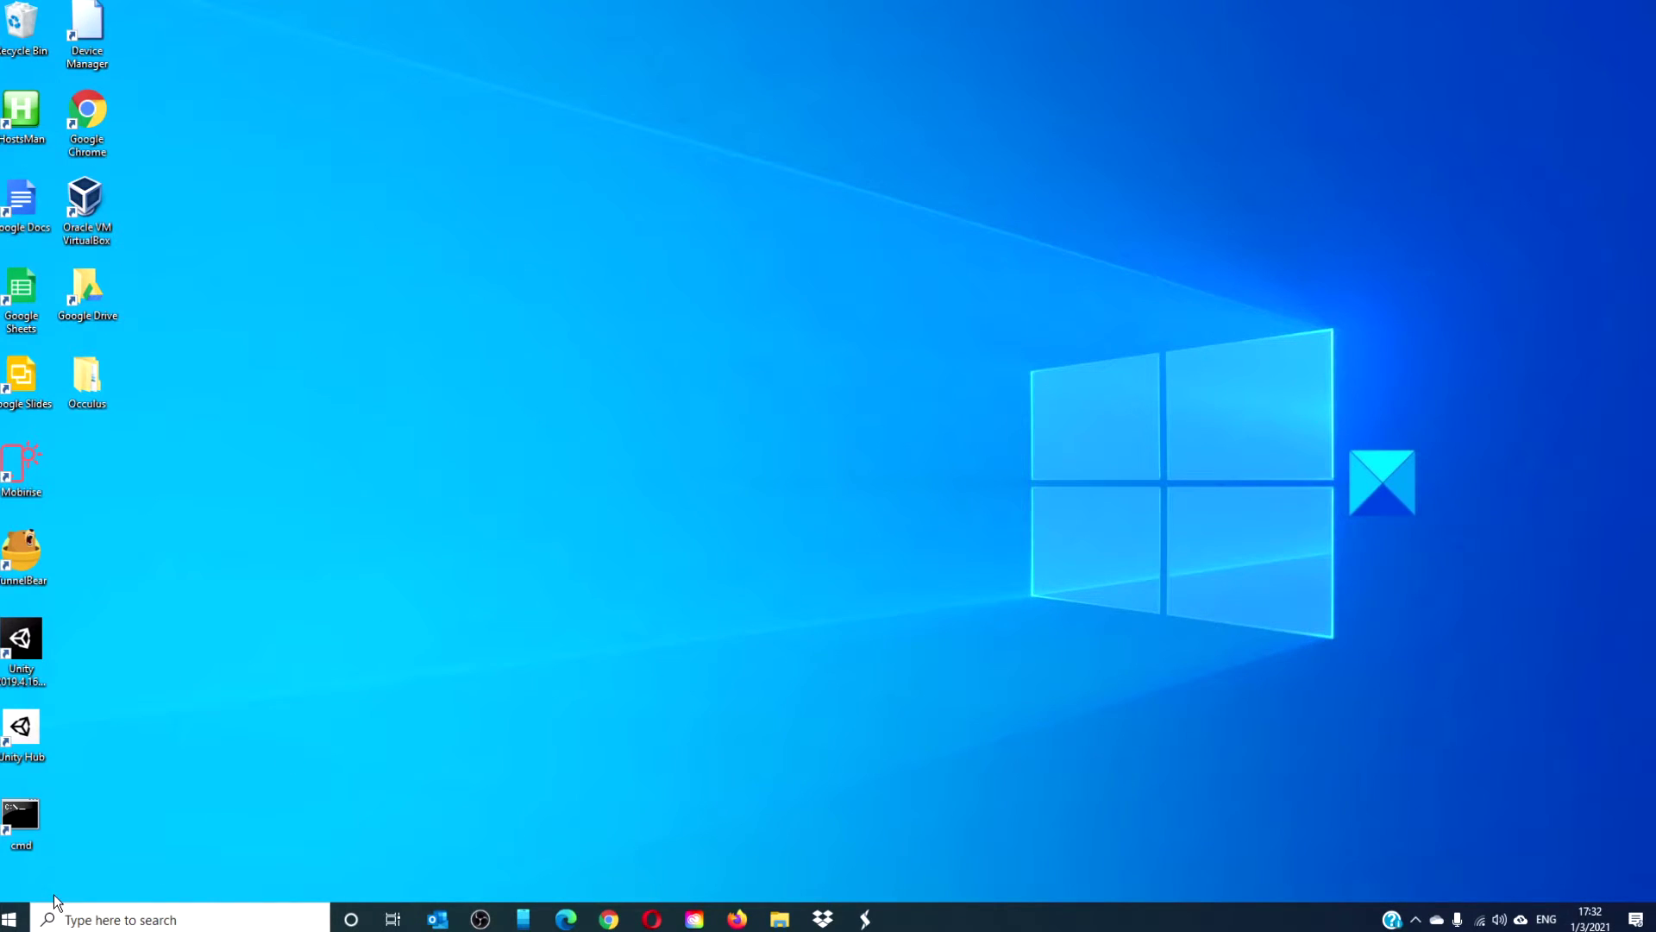
Reach the Sound dialog from Start via Settings, Personalization, Themes, Sounds.
left_click(10, 919)
left_click(13, 848)
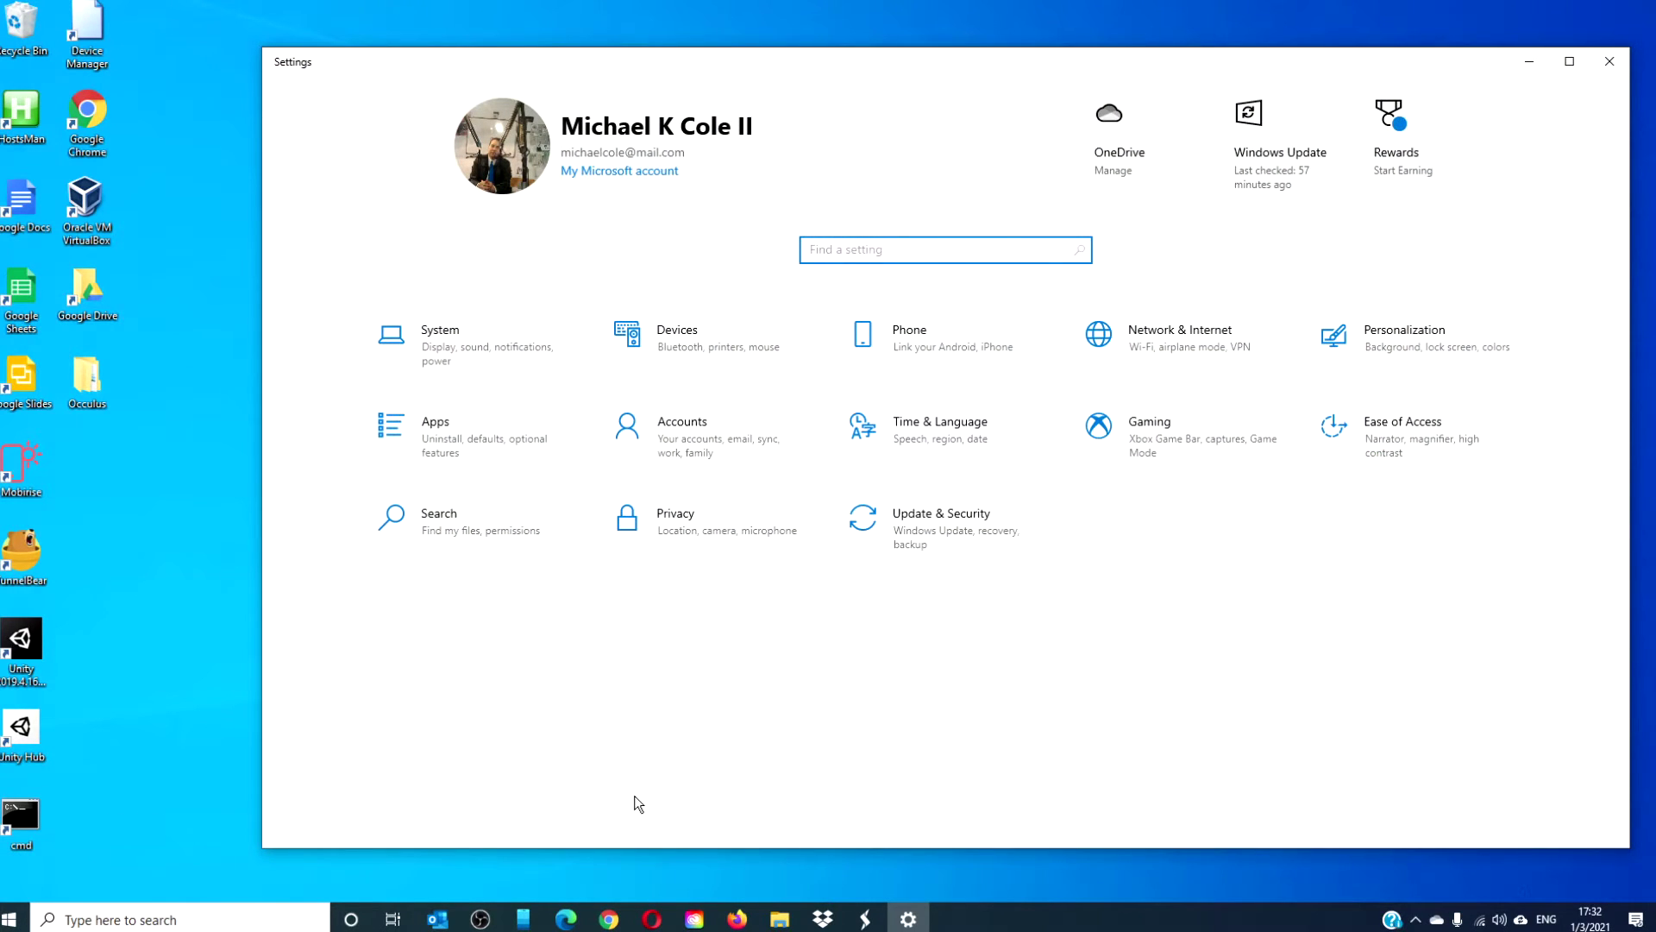
left_click(1442, 353)
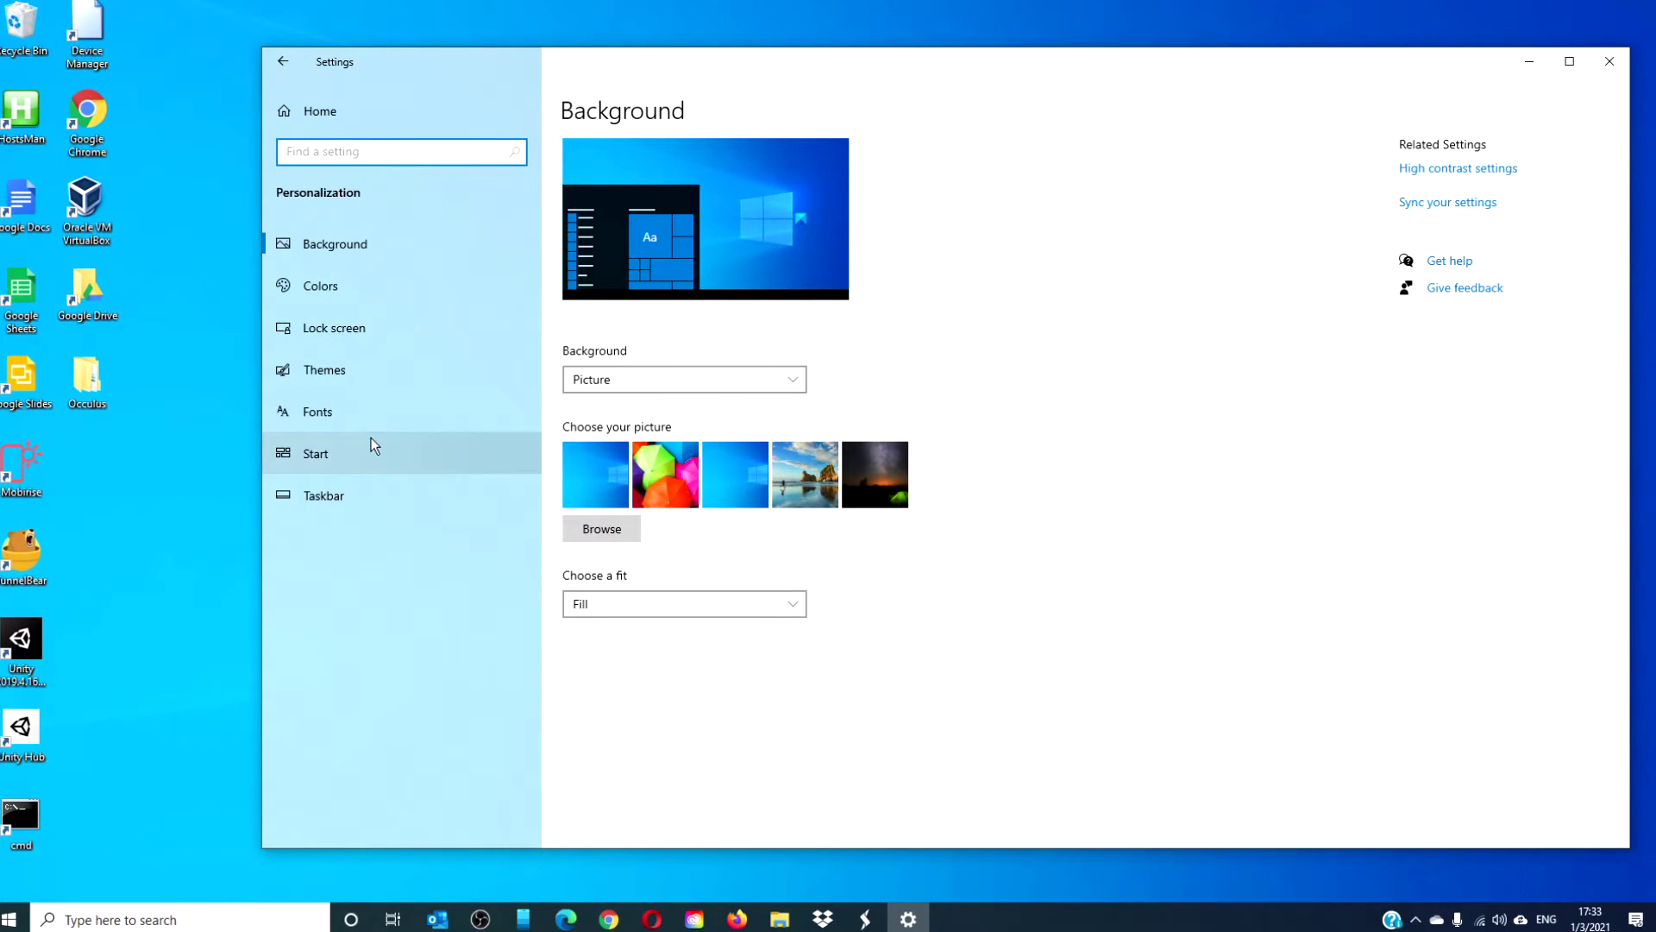
left_click(344, 372)
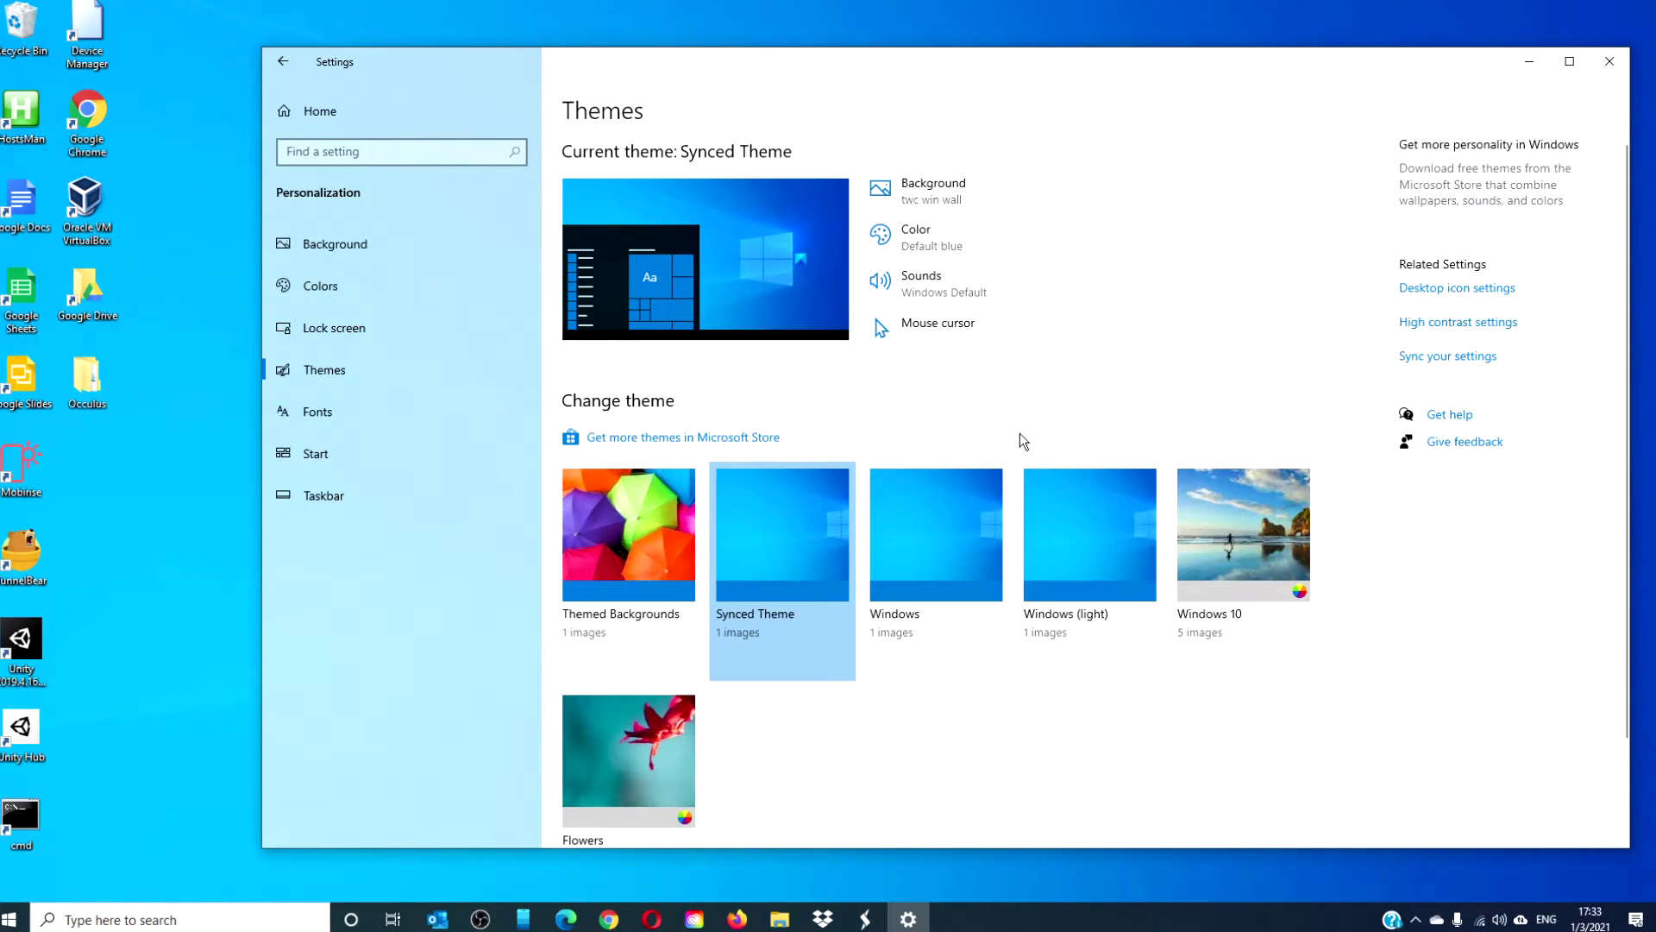
left_click(929, 299)
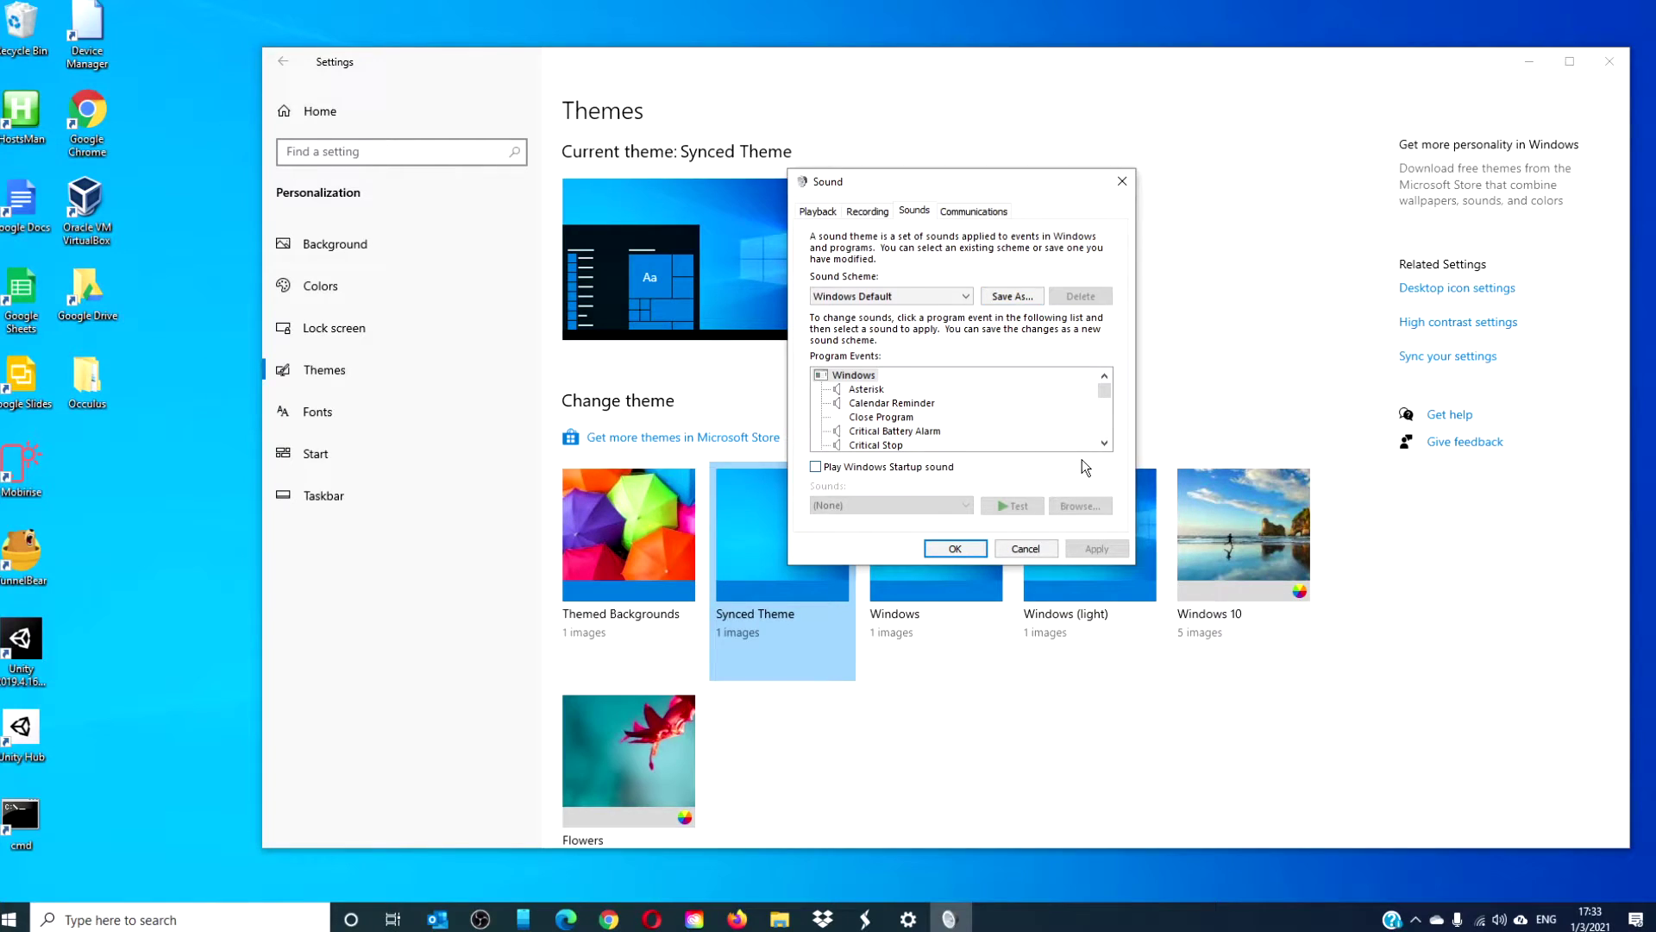
Select the Windows Logon program event and preview the chord sound for it.
left_click(1110, 446)
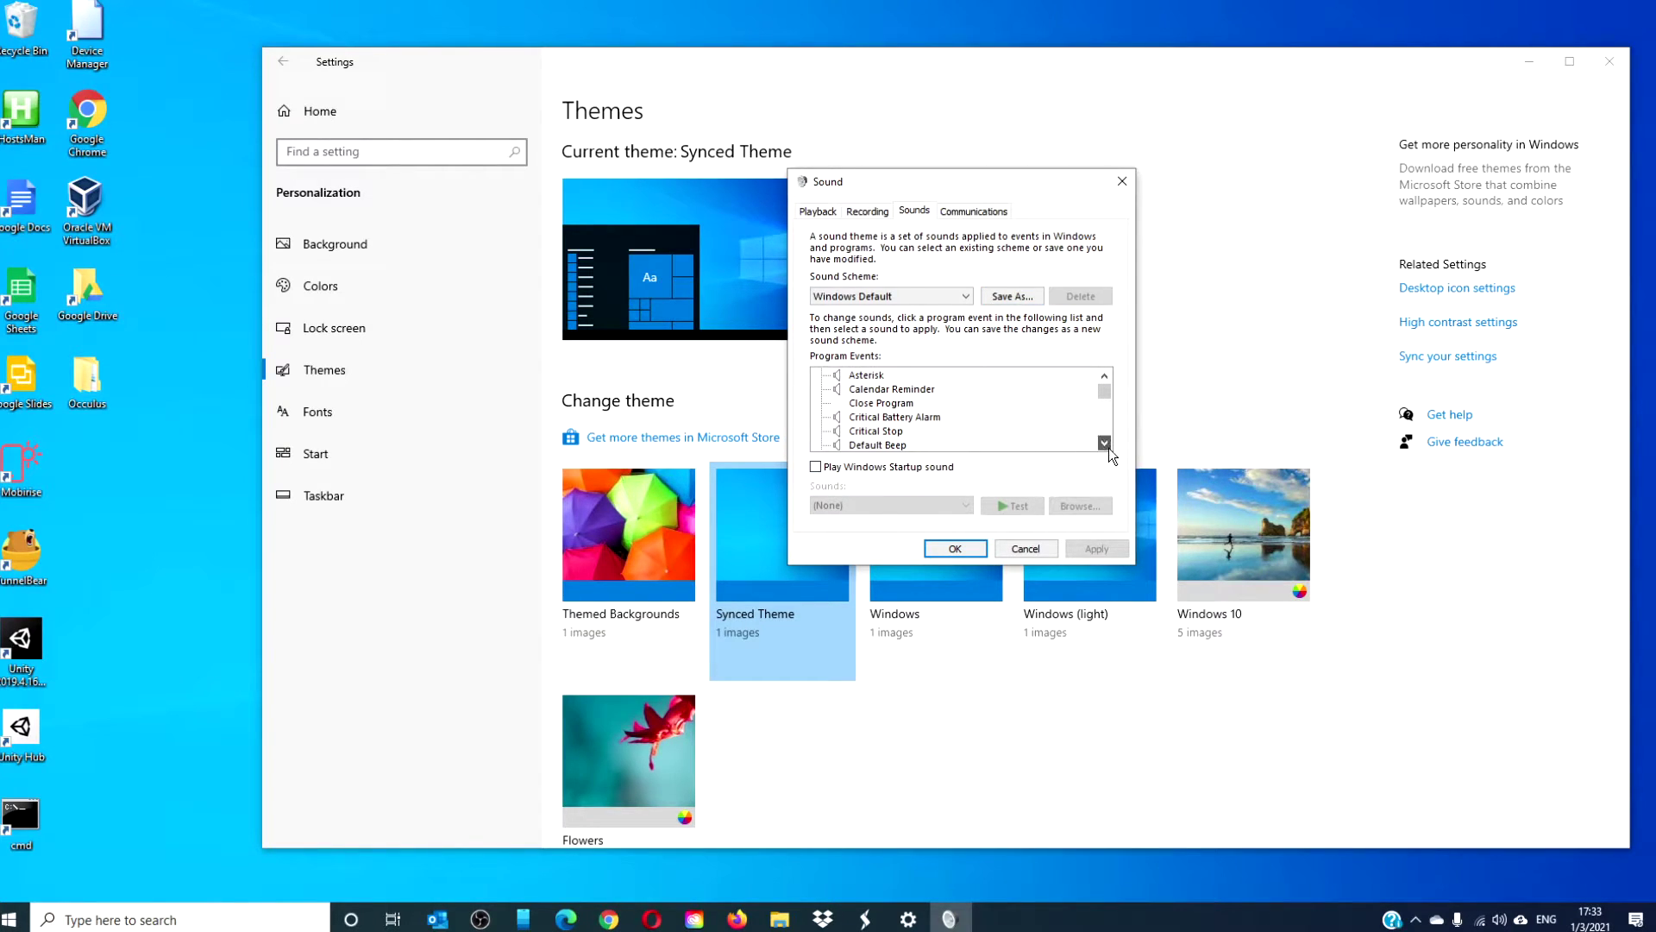
left_click(1109, 447)
scroll(958, 409, "down", 7)
left_click(886, 402)
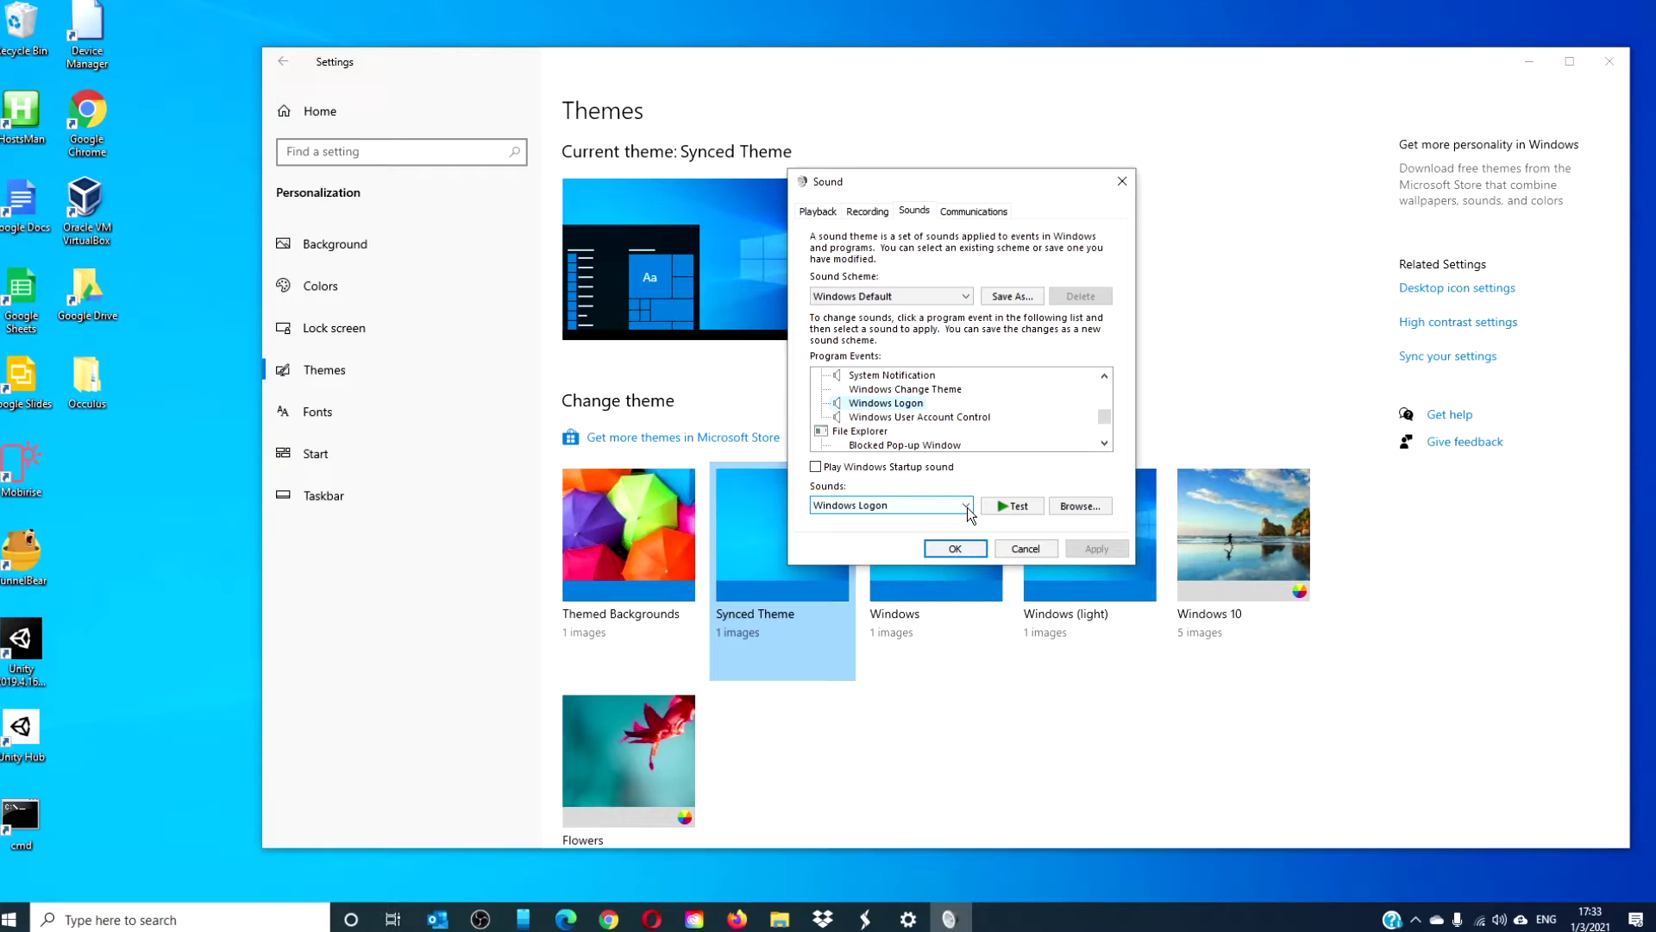
left_click(966, 505)
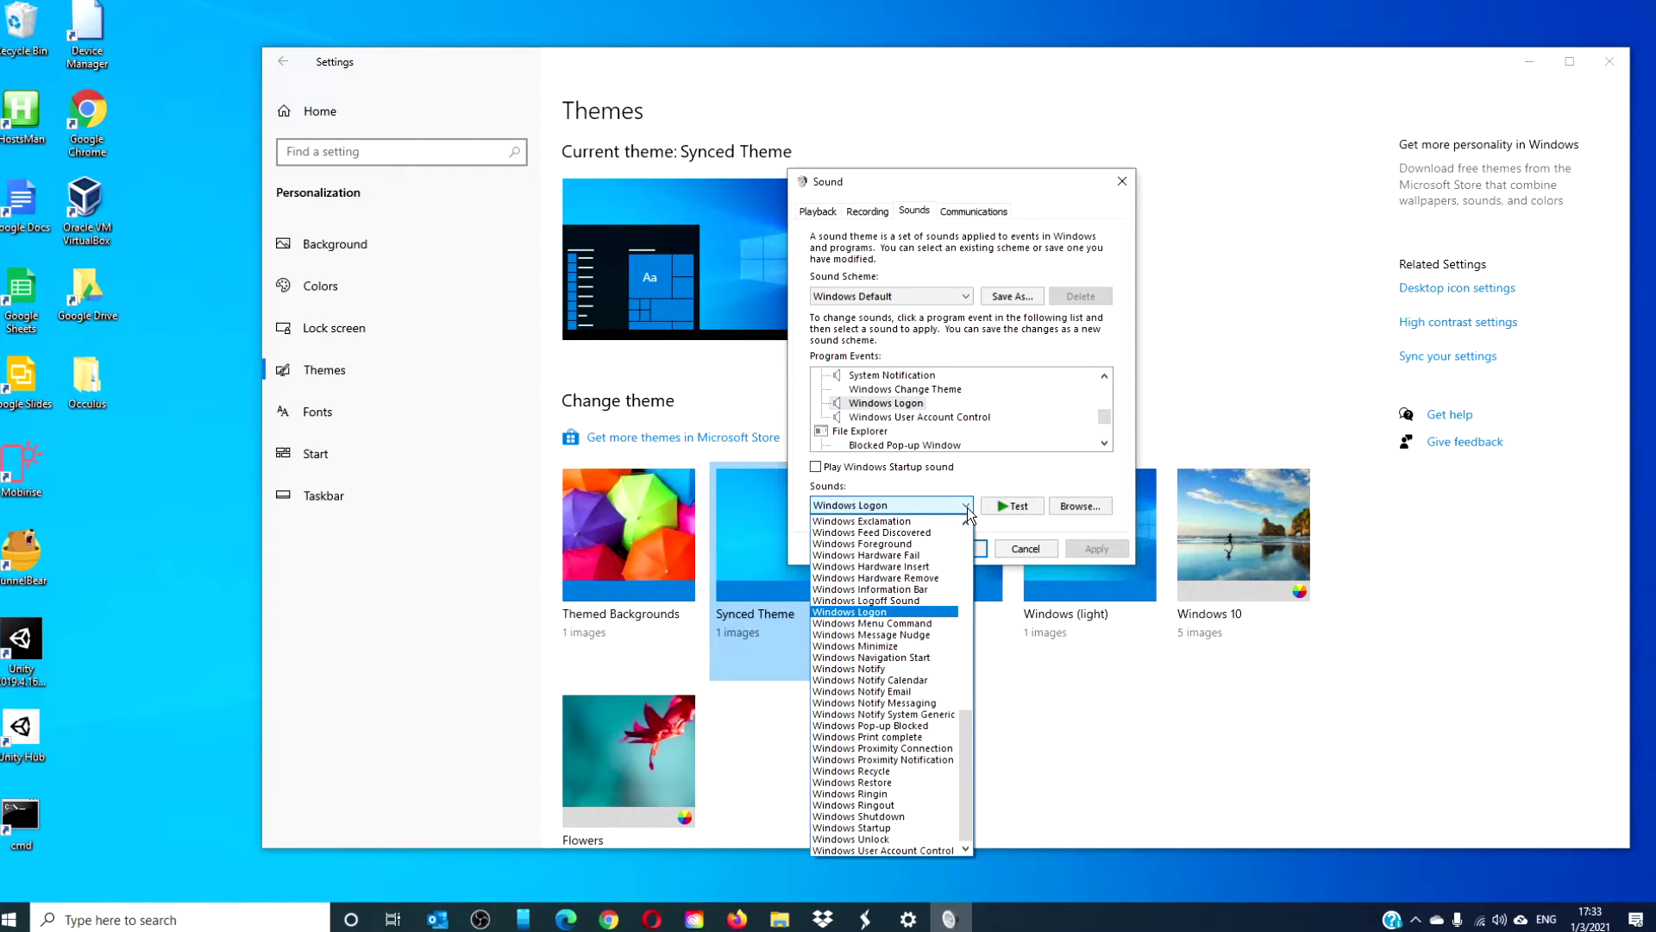
scroll(893, 673, "up", 10)
left_click(894, 660)
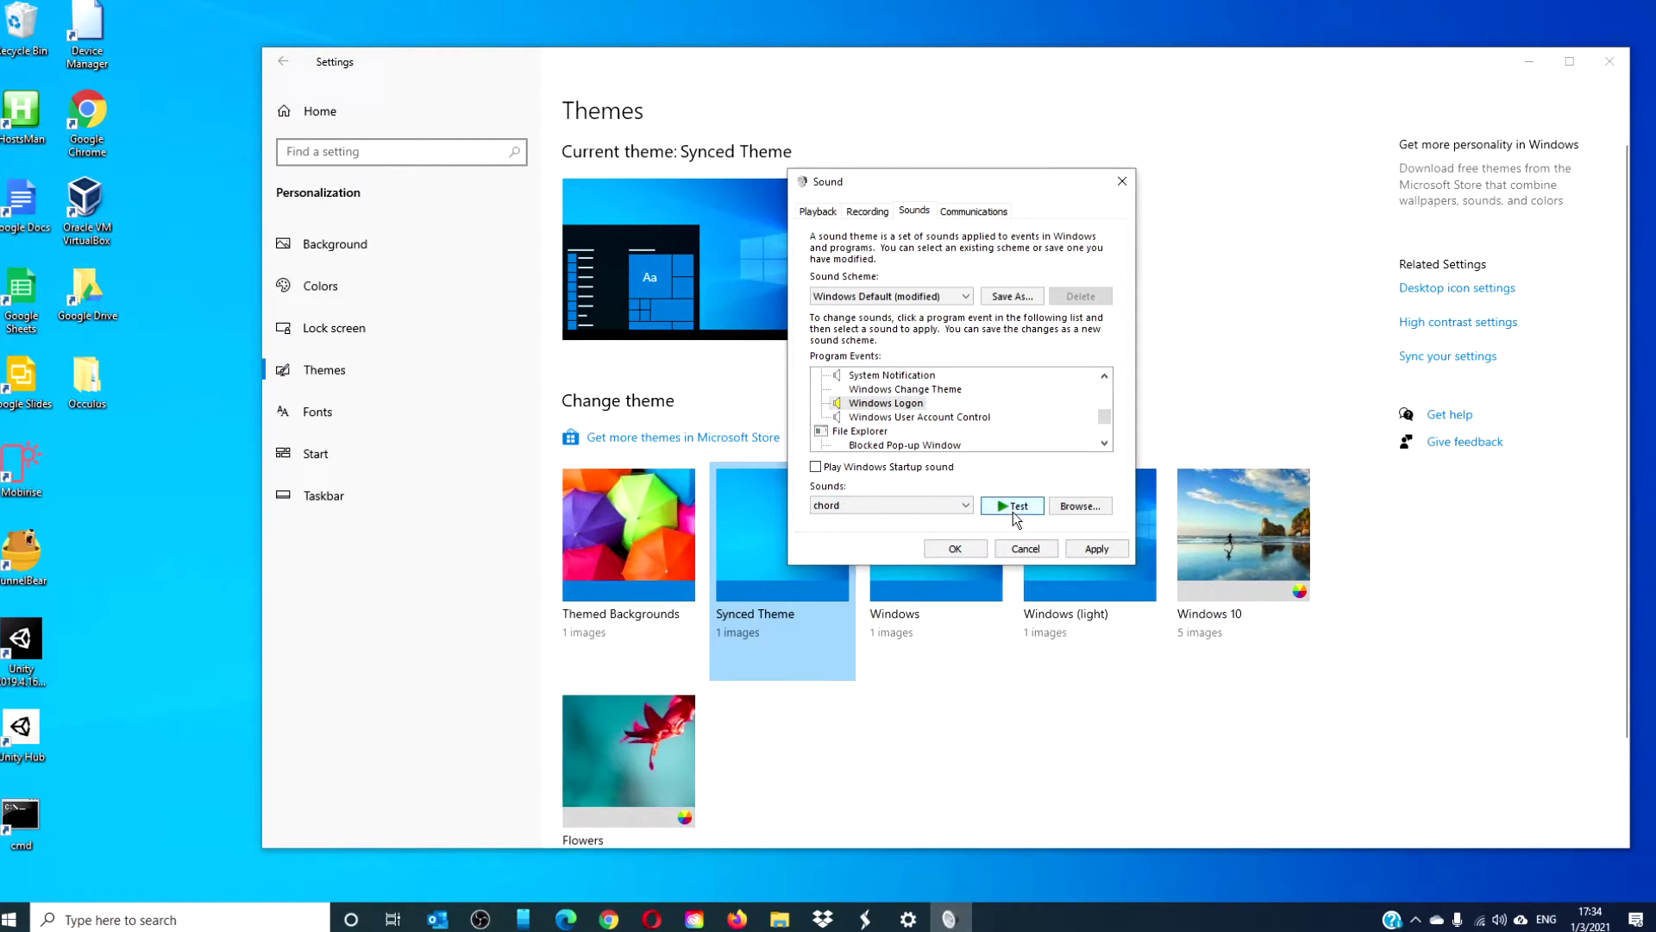
left_click(1013, 511)
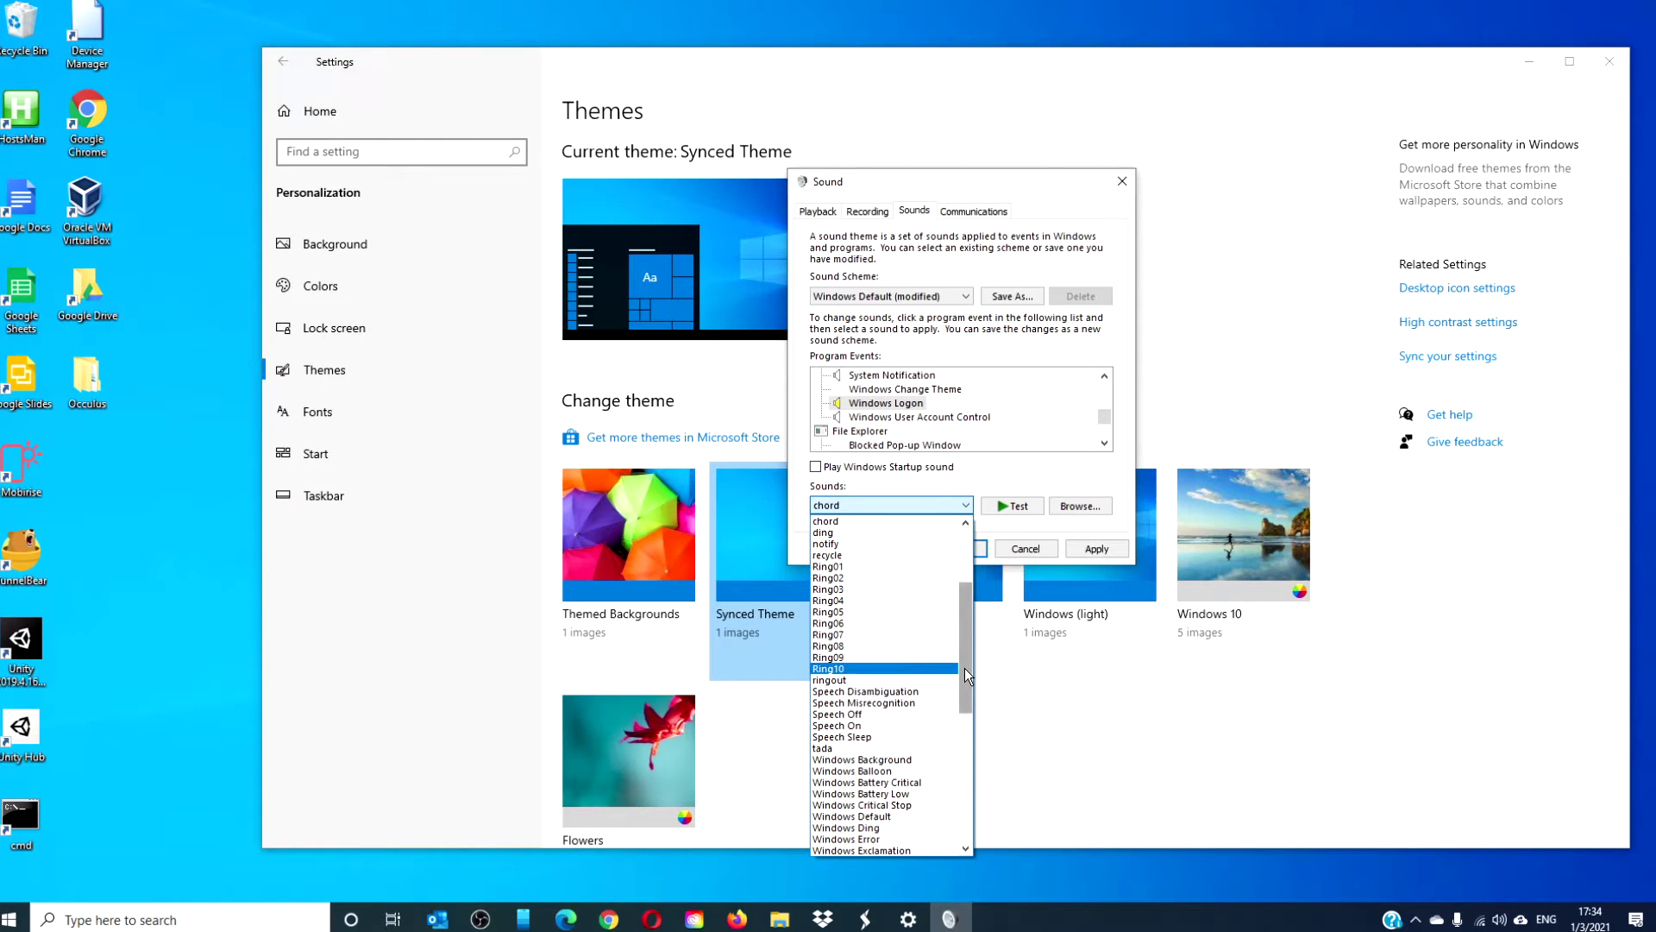
left_click_drag(962, 672, 970, 787)
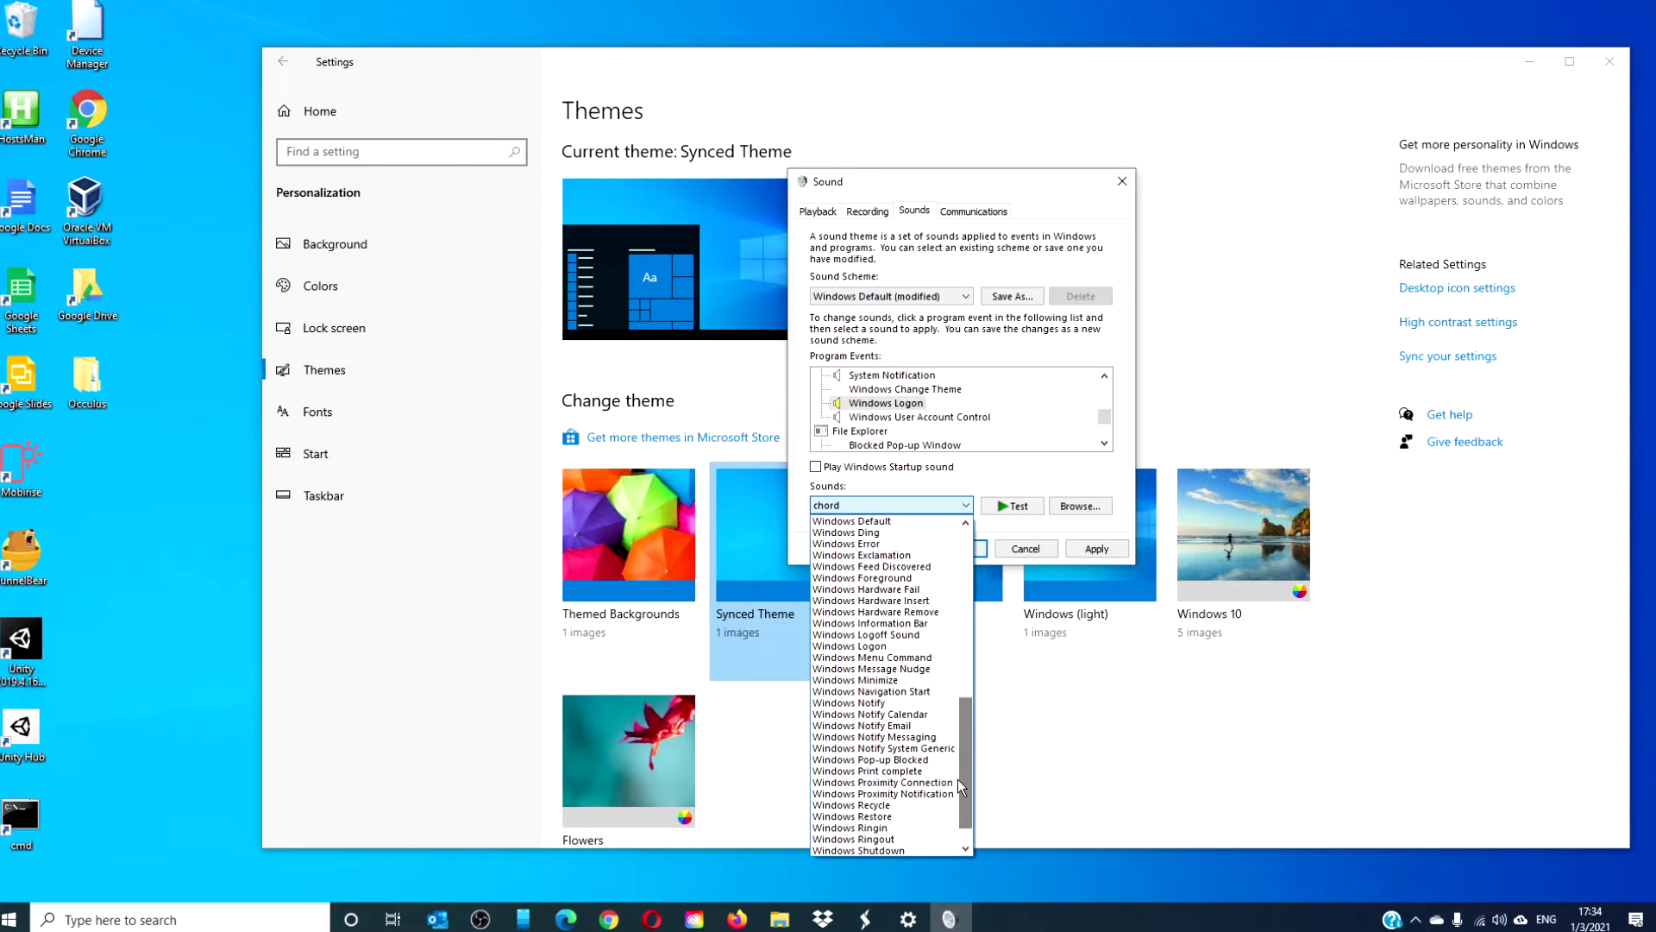
Assign the Windows Logon sound to the event, test it and apply.
left_click(905, 646)
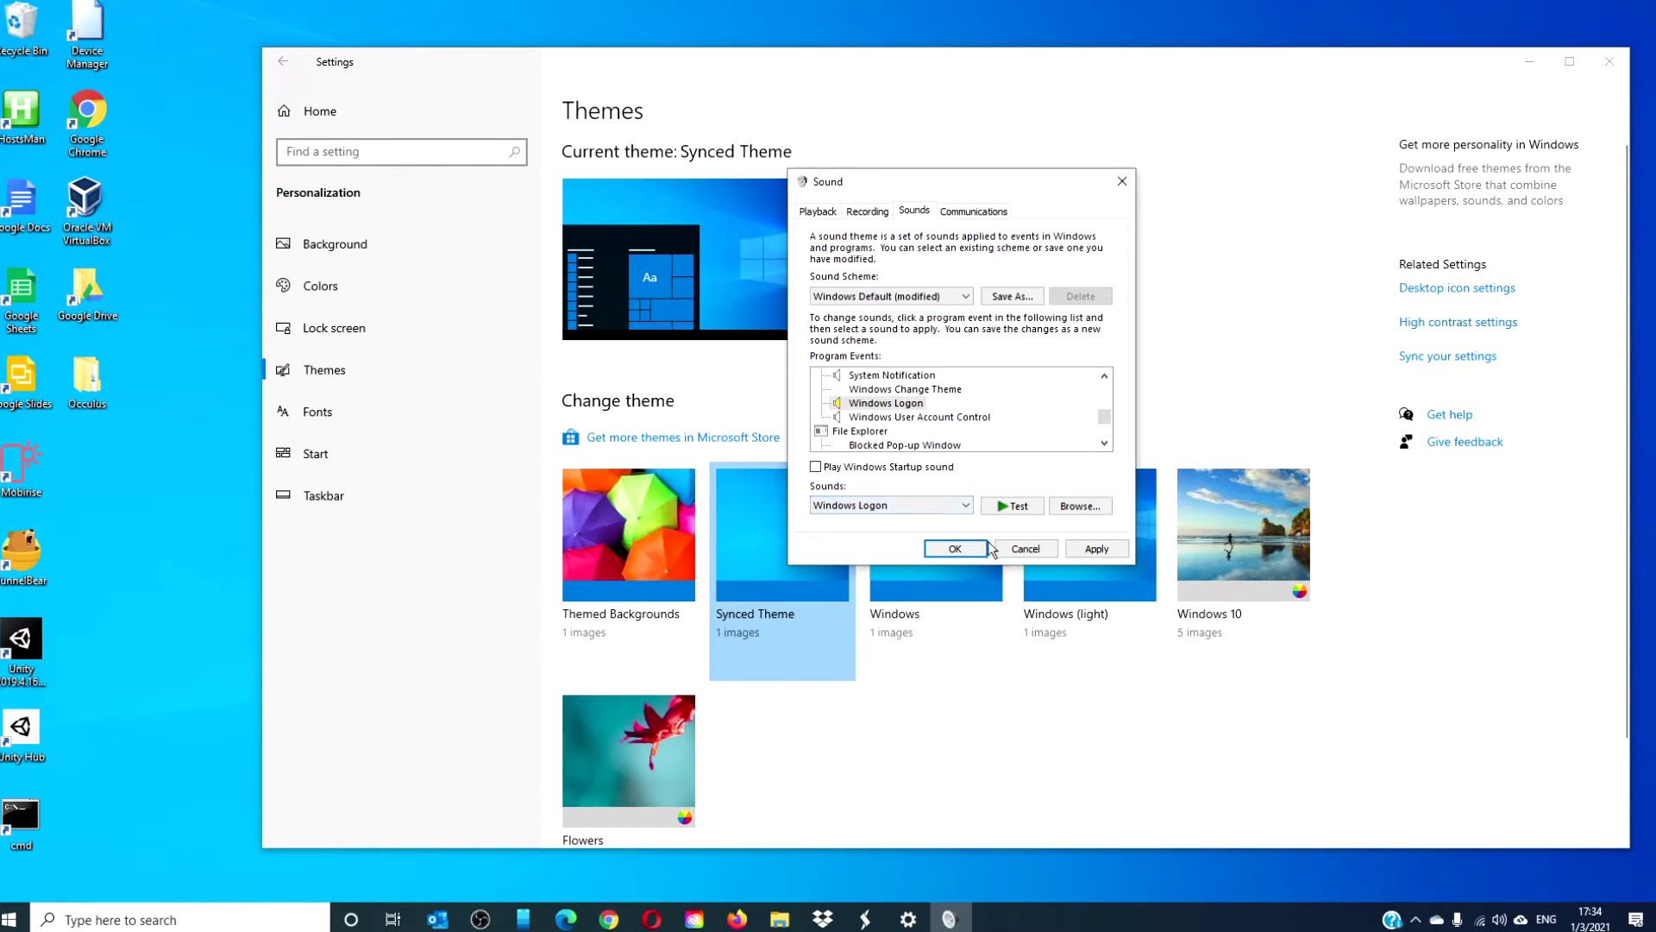
left_click(1019, 507)
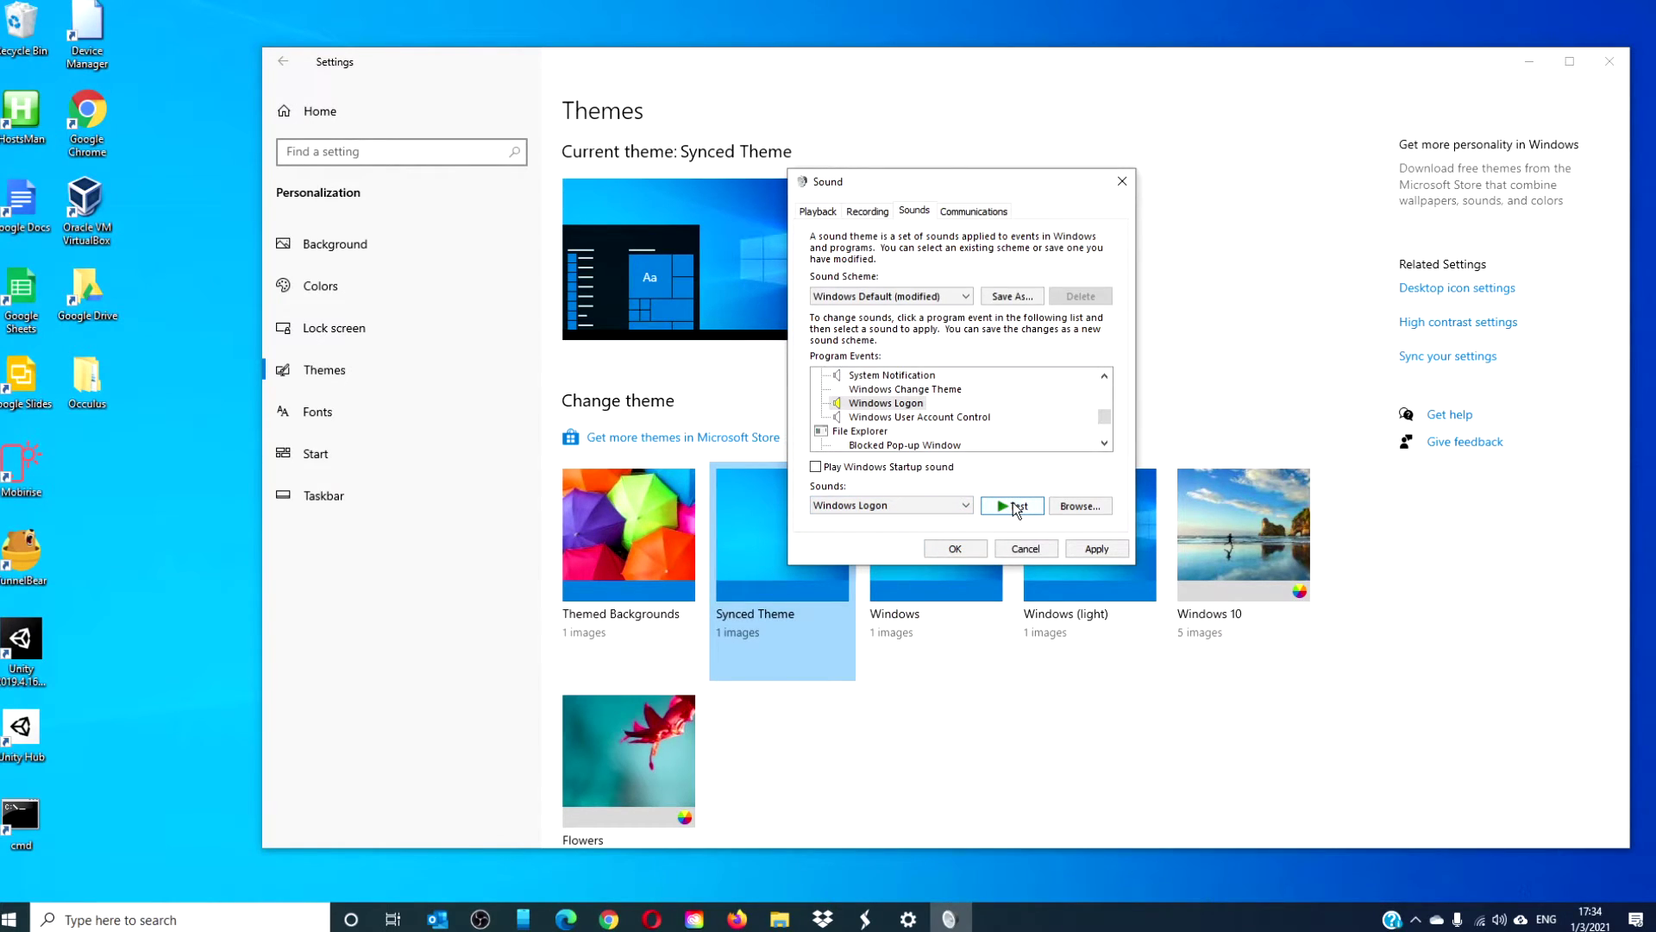
left_click(1098, 550)
scroll(1106, 441, "down", 3)
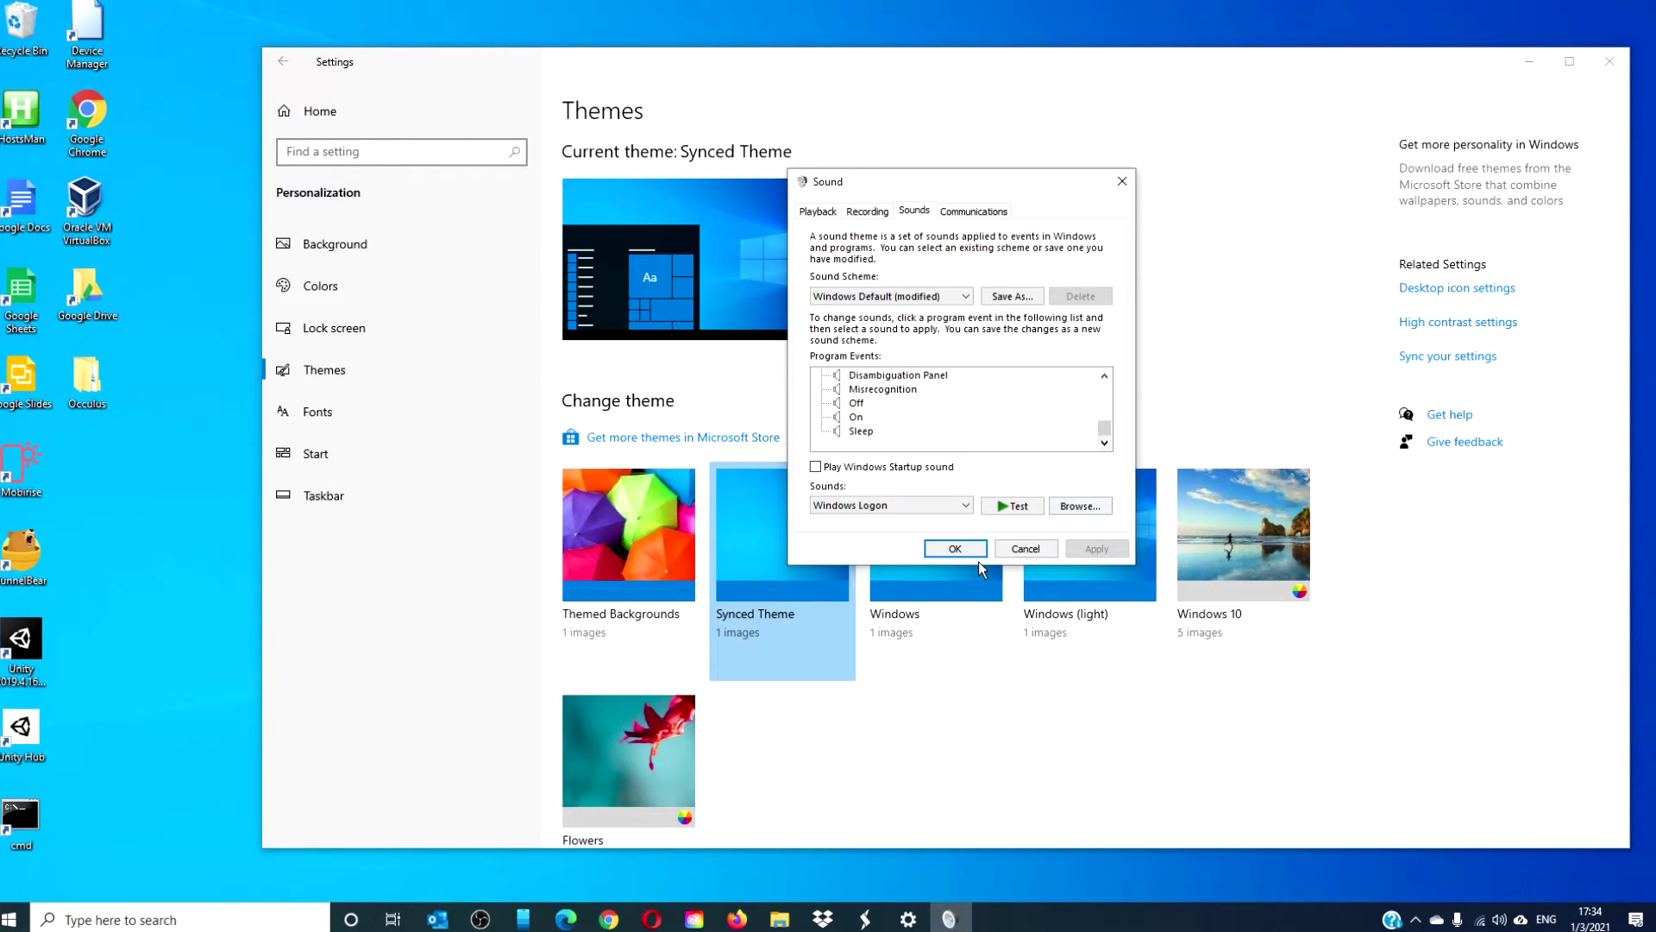
Confirm the Sound dialog with OK, returning to the Themes page.
left_click(955, 548)
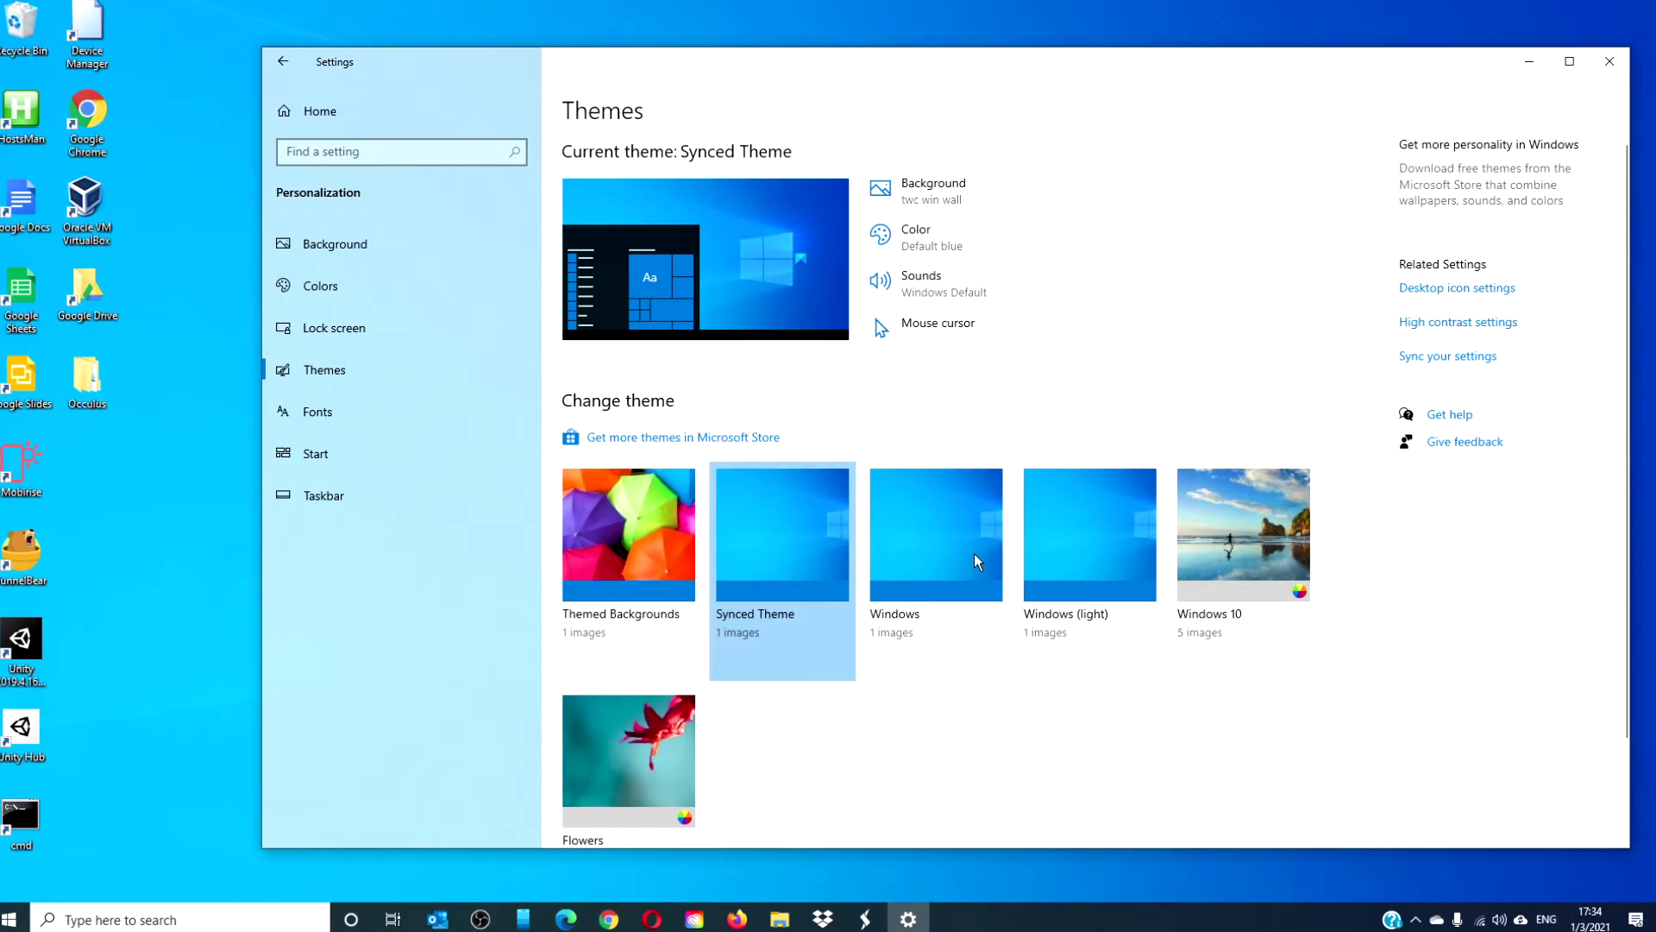